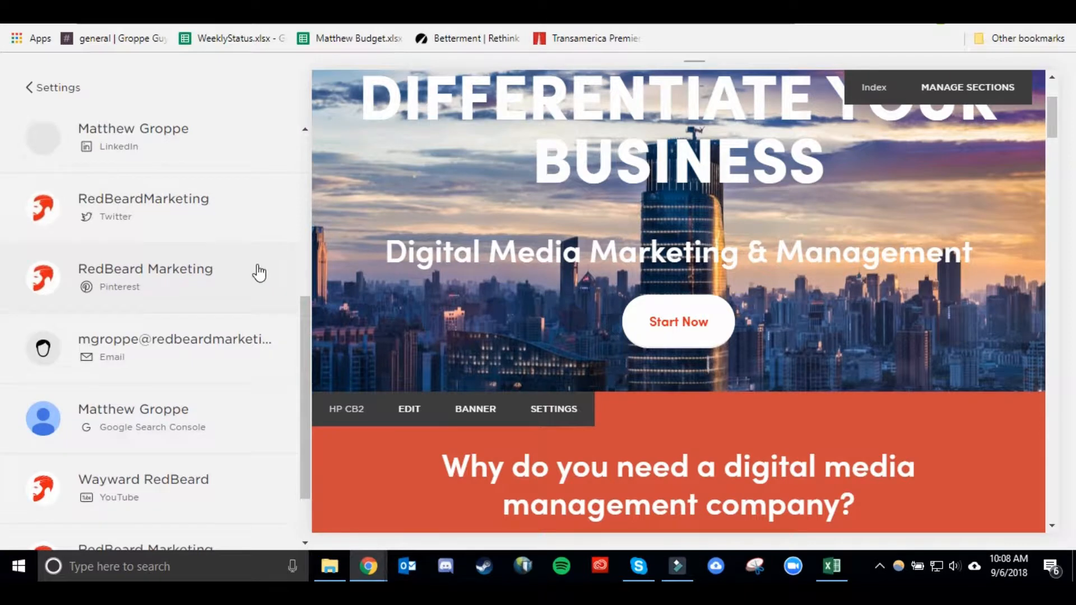
Leave the Connected Accounts settings and return to the main site menu.
scroll(238, 272, "up", 6)
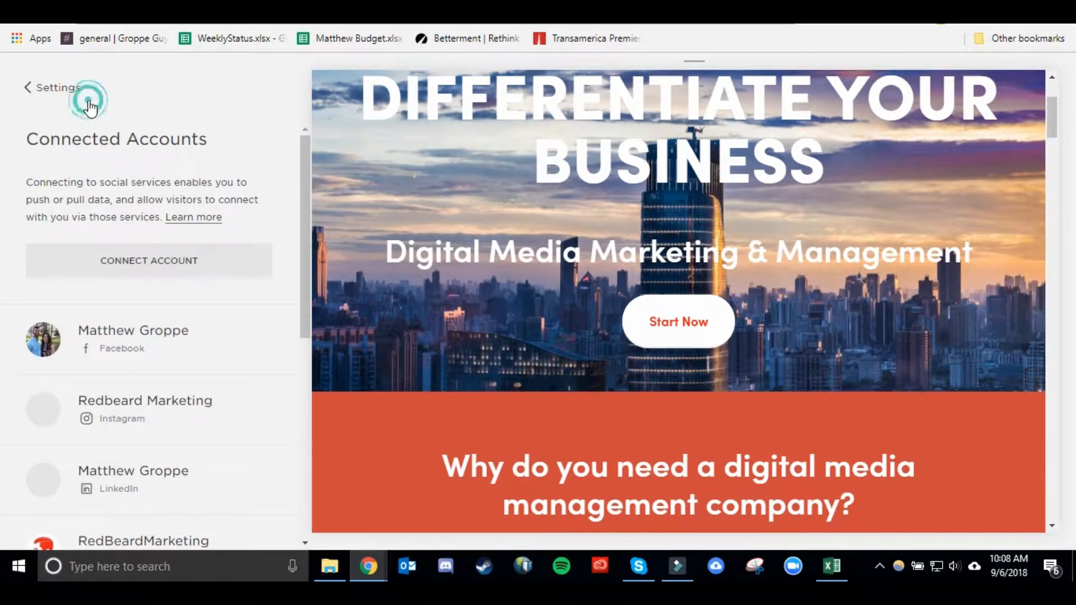
left_click(70, 88)
left_click(58, 89)
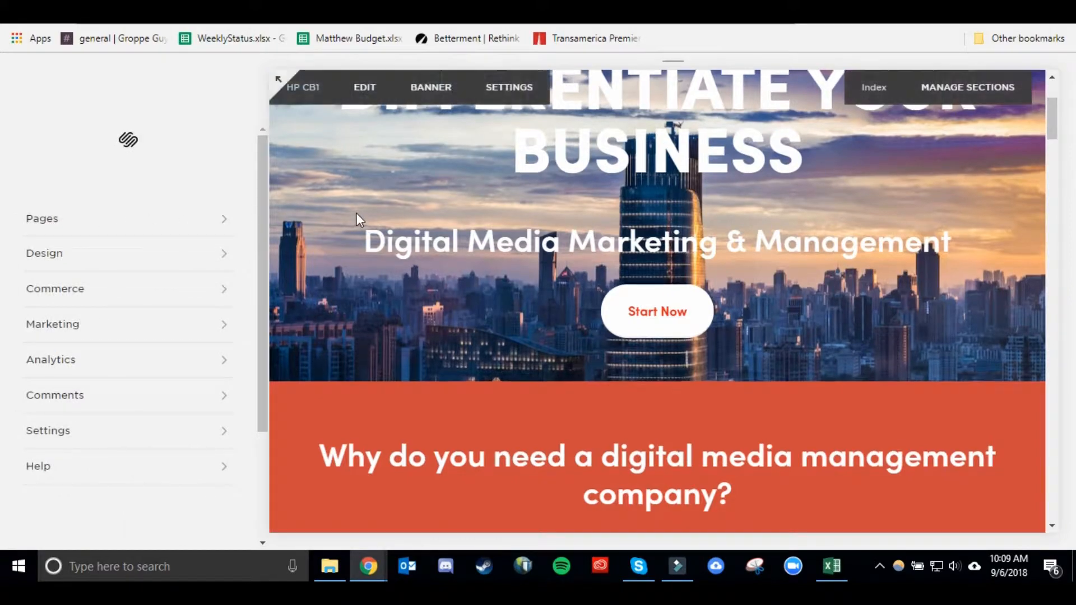
Open the HP CB3 content section, the one with the customer-focused text columns, for editing.
scroll(540, 207, "down", 5)
scroll(539, 207, "down", 4)
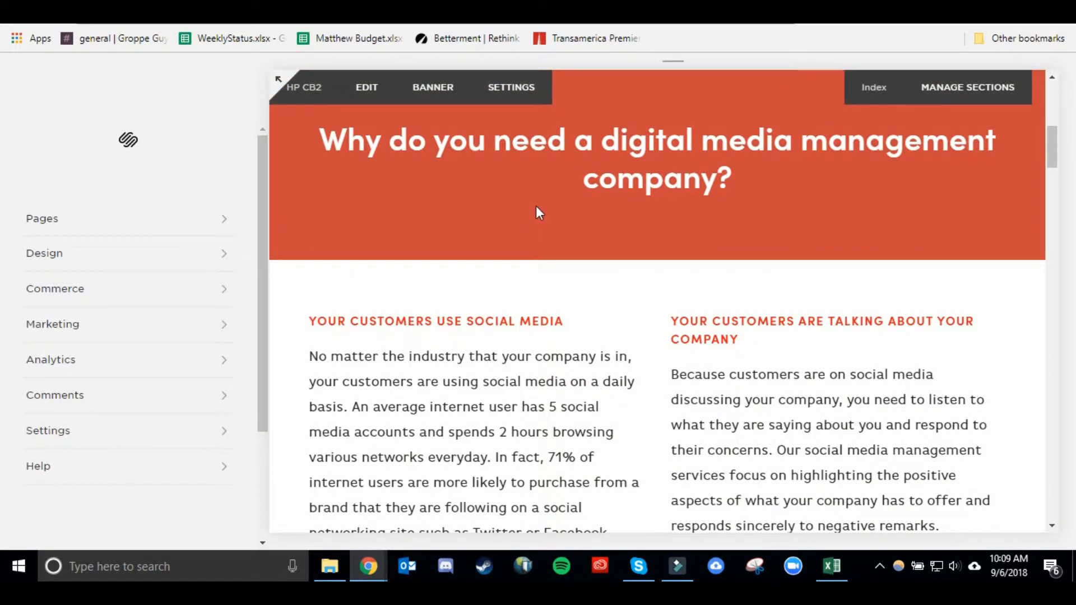
scroll(404, 232, "down", 2)
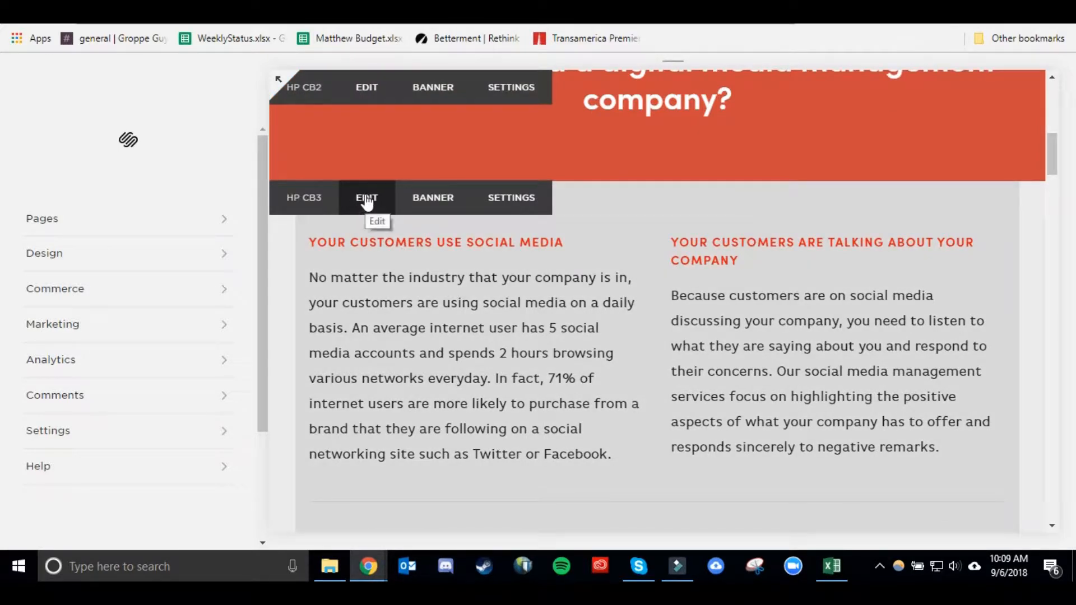
scroll(459, 277, "down", 6)
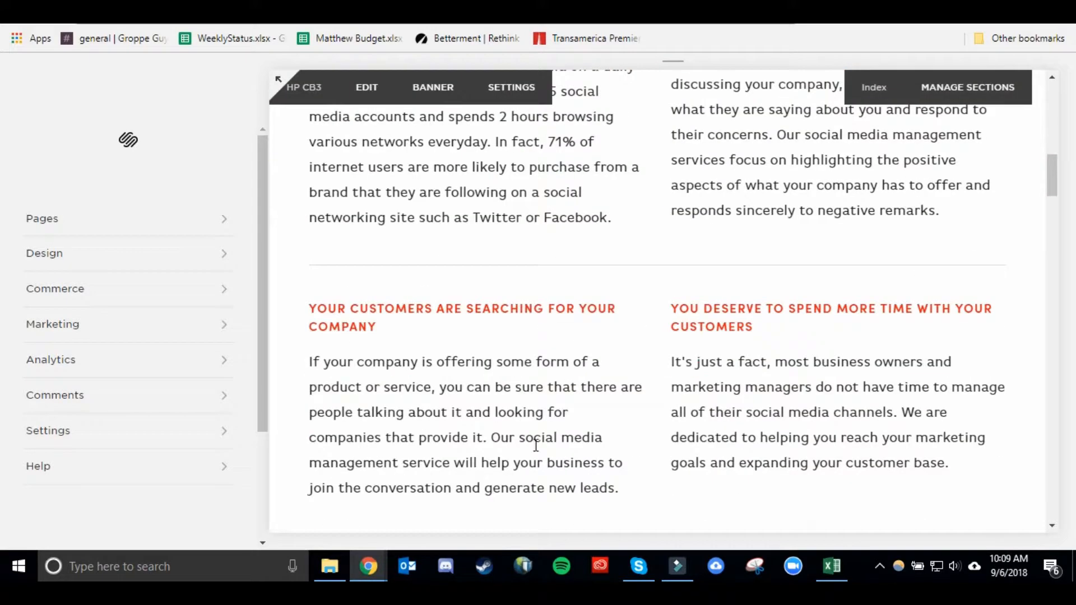
scroll(404, 205, "up", 1)
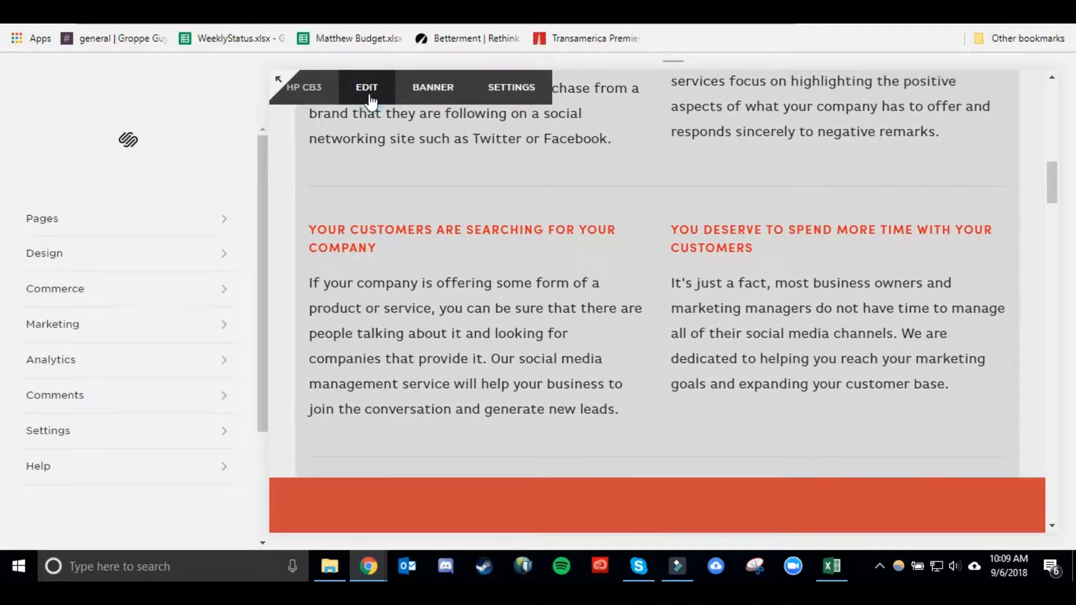
left_click(368, 89)
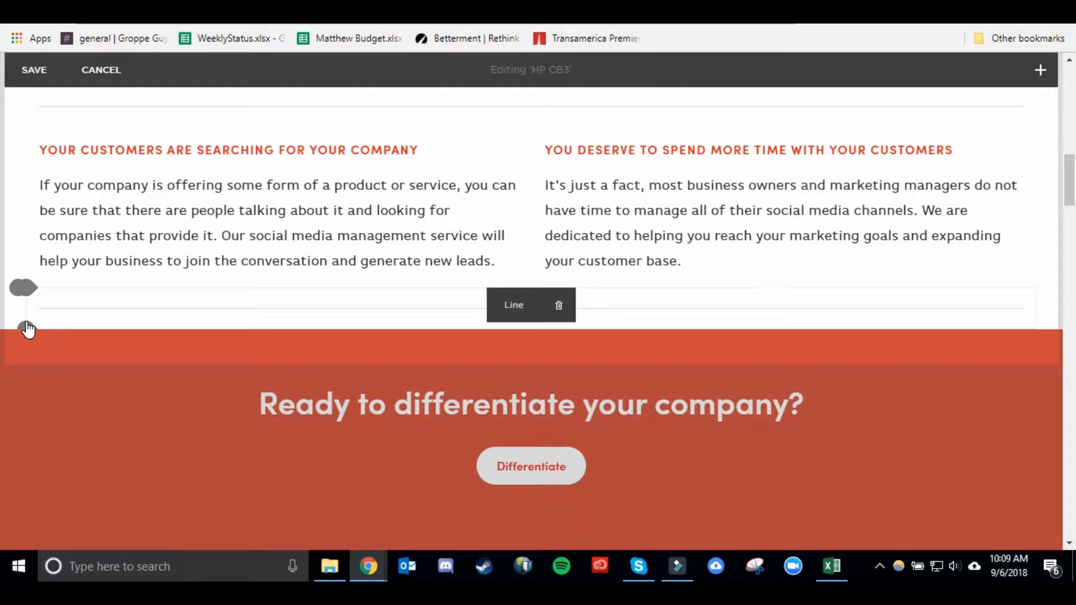
Insert an Instagram block below the divider line at the end of the section.
left_click(26, 329)
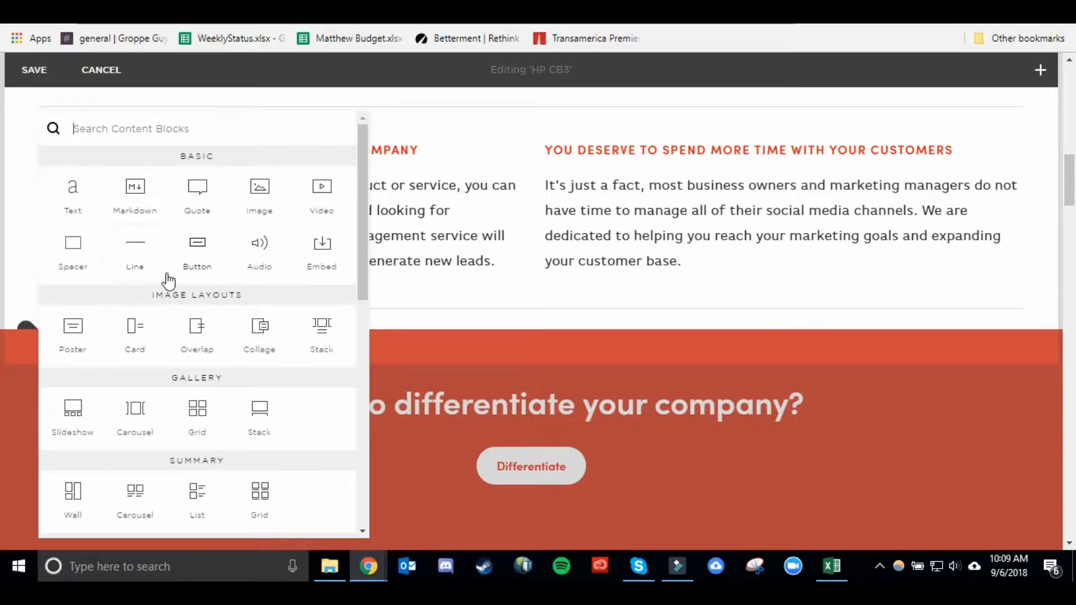
scroll(170, 281, "down", 4)
scroll(169, 281, "down", 6)
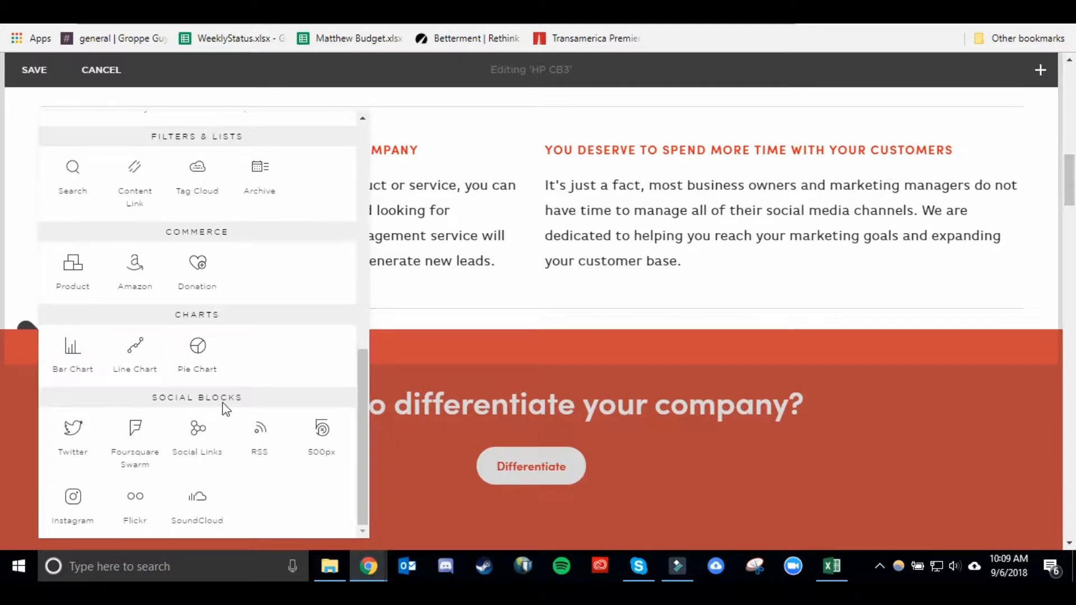
left_click(74, 507)
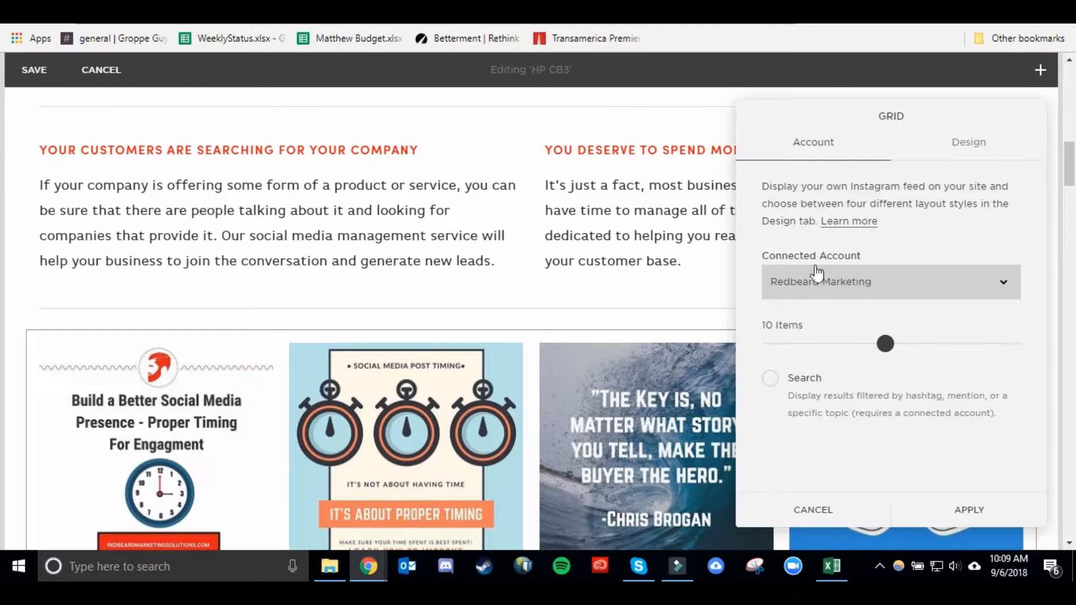
Select the first Redbeard Marketing entry as the block's connected Instagram account.
left_click(835, 284)
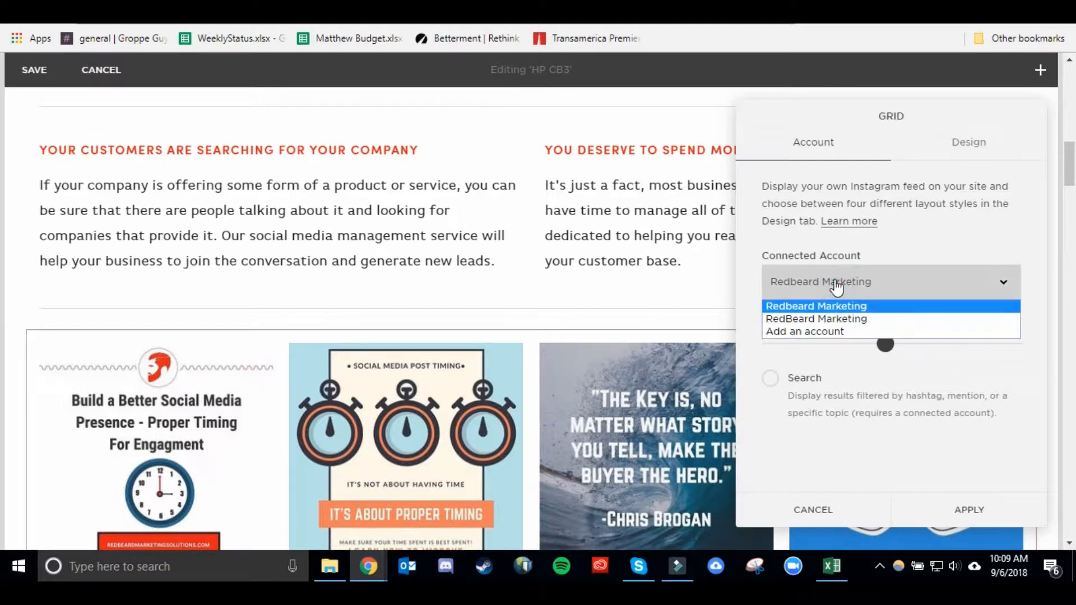
left_click(840, 303)
scroll(671, 285, "down", 1)
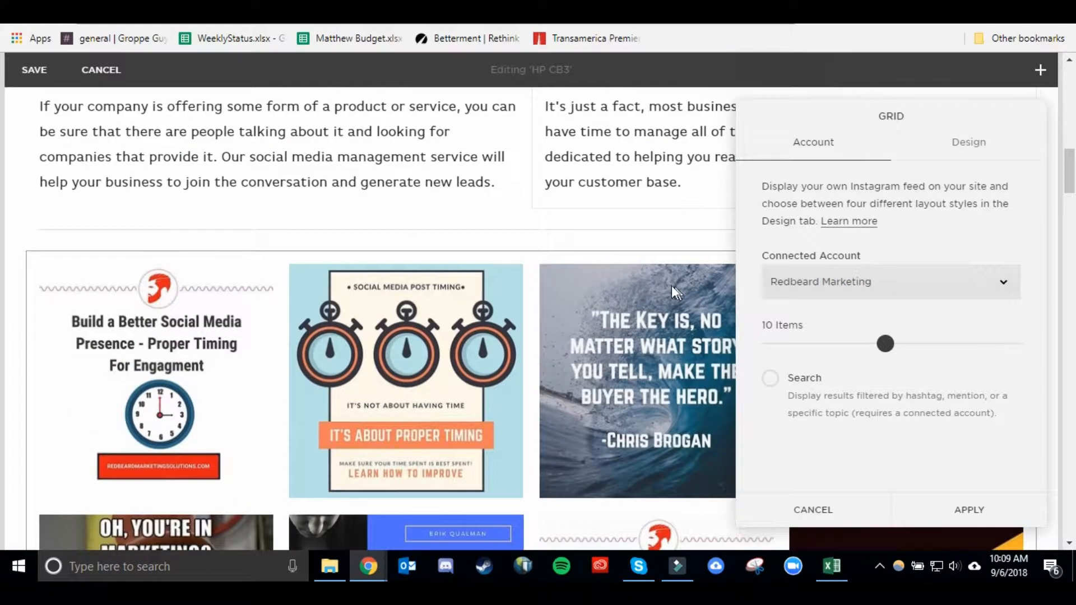
scroll(711, 314, "down", 1)
Try lowering the item count to 2 and enabling Search, then restore 10 items and turn Search off.
left_click_drag(864, 333, 769, 335)
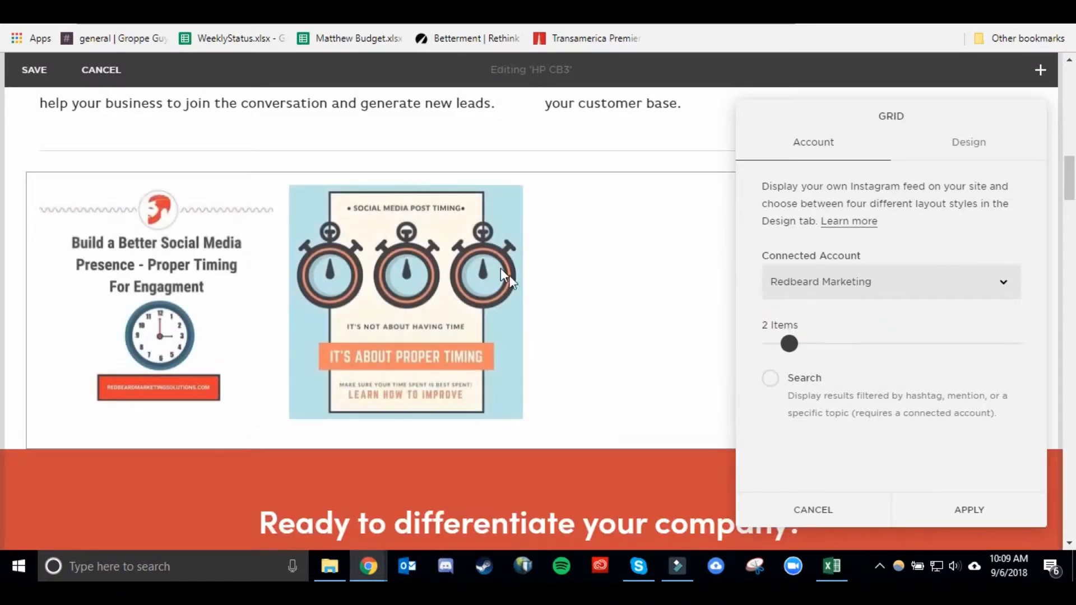
left_click_drag(789, 343, 883, 352)
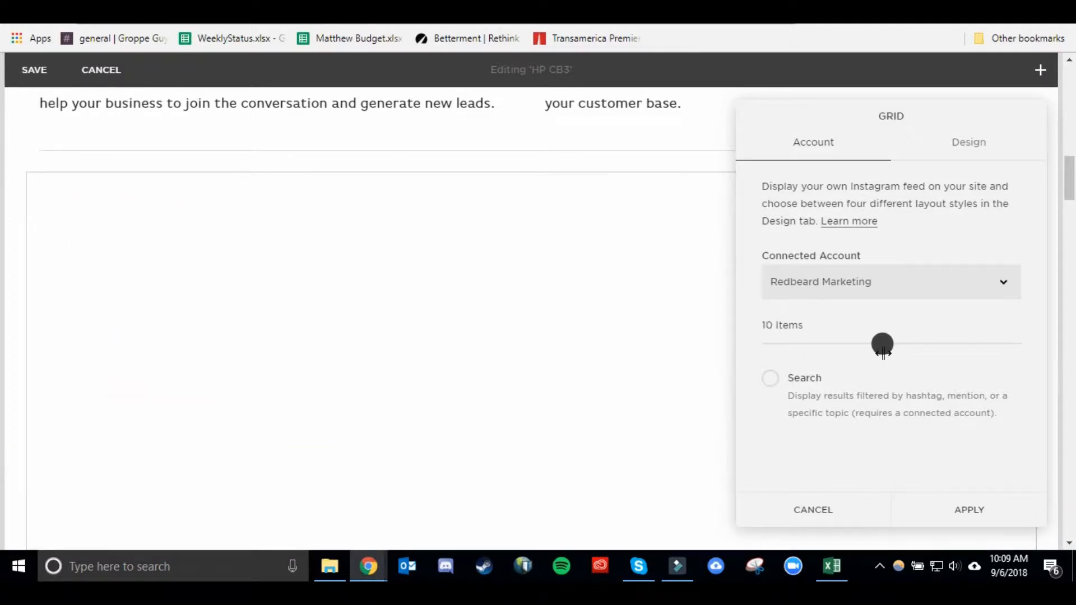
left_click(769, 392)
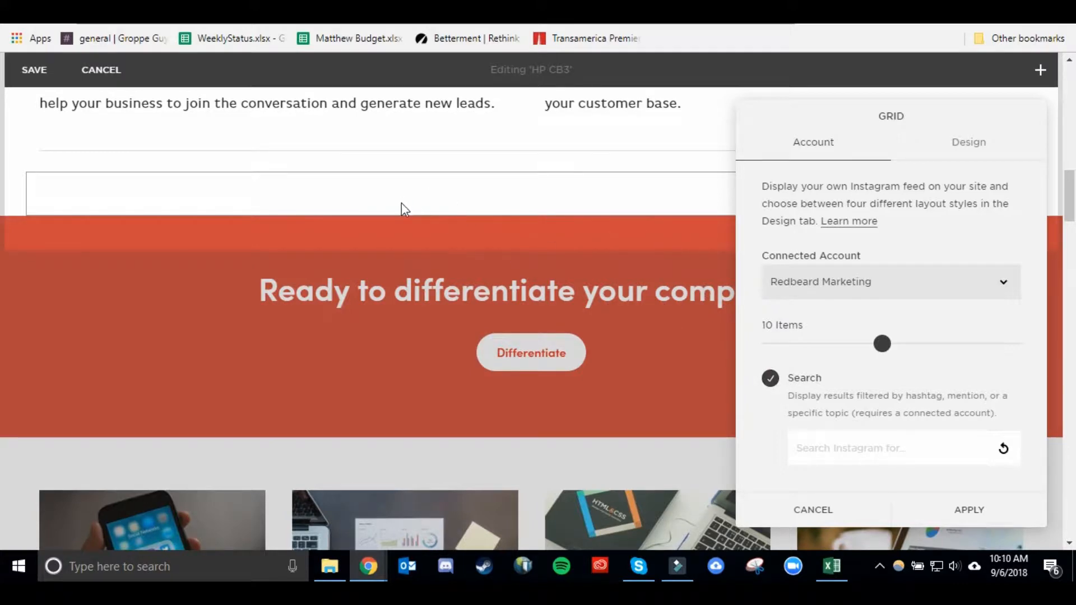
scroll(401, 199, "up", 3)
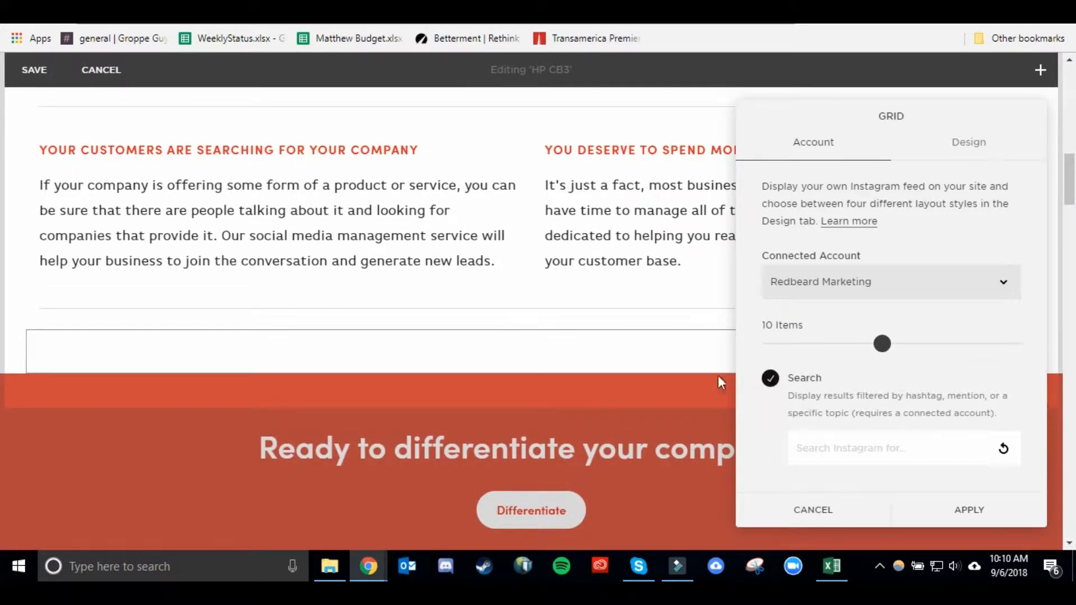
left_click(770, 376)
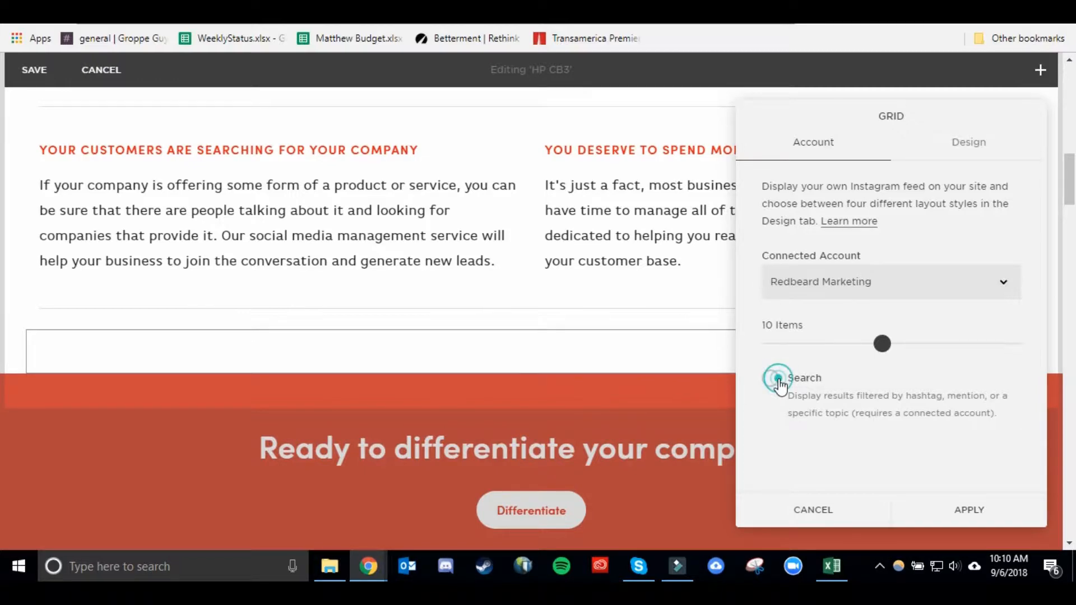
Scroll through the Instagram grid preview on the page to review the displayed posts.
scroll(546, 319, "down", 1)
scroll(458, 352, "down", 5)
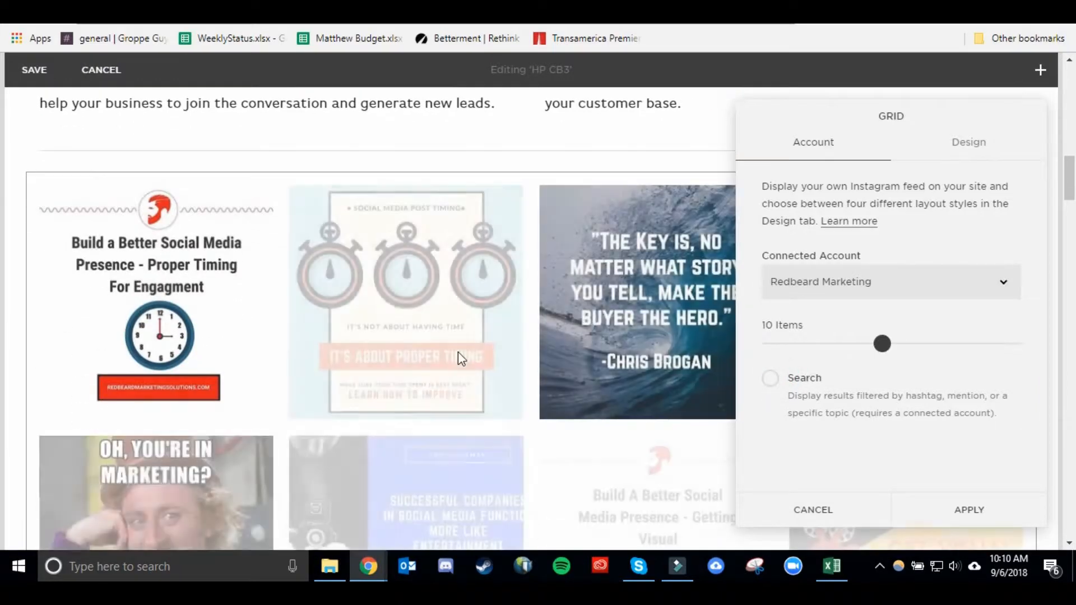
scroll(479, 335, "down", 2)
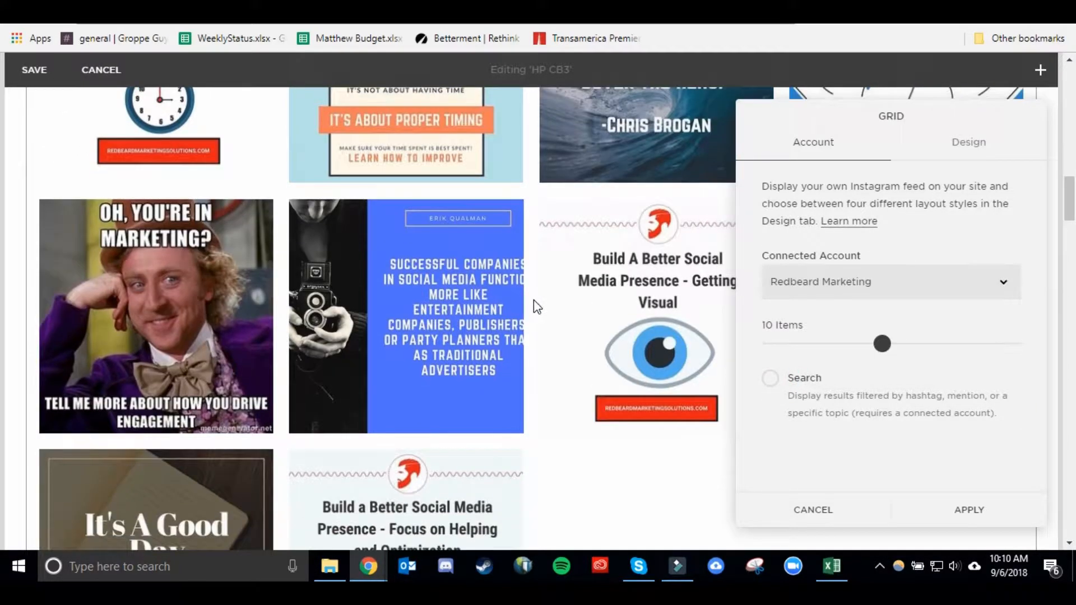
scroll(533, 300, "up", 5)
scroll(533, 300, "down", 2)
scroll(542, 289, "up", 2)
scroll(562, 270, "down", 9)
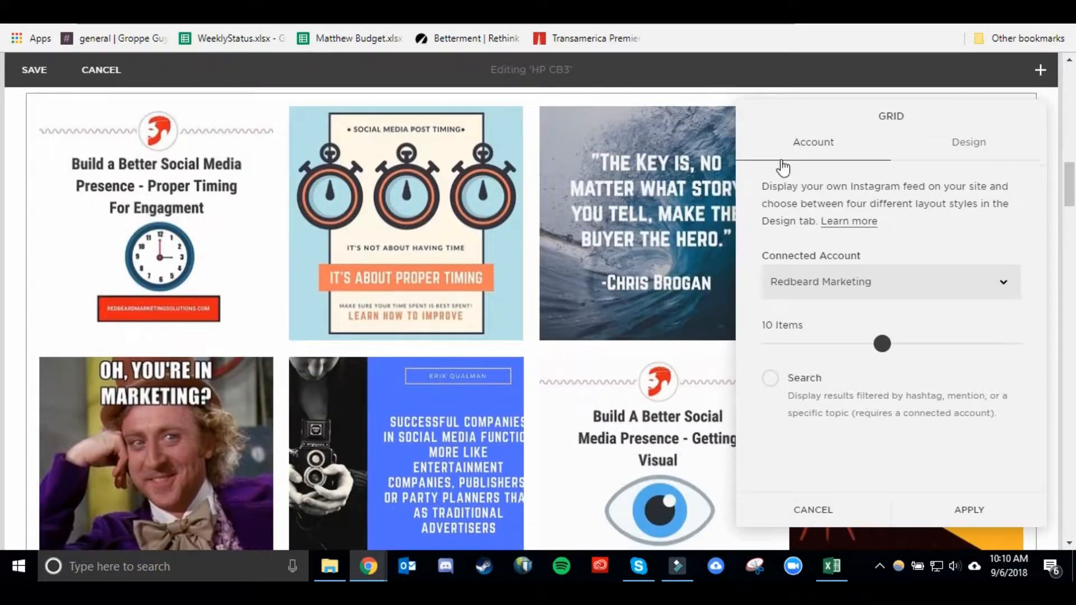
scroll(596, 256, "up", 7)
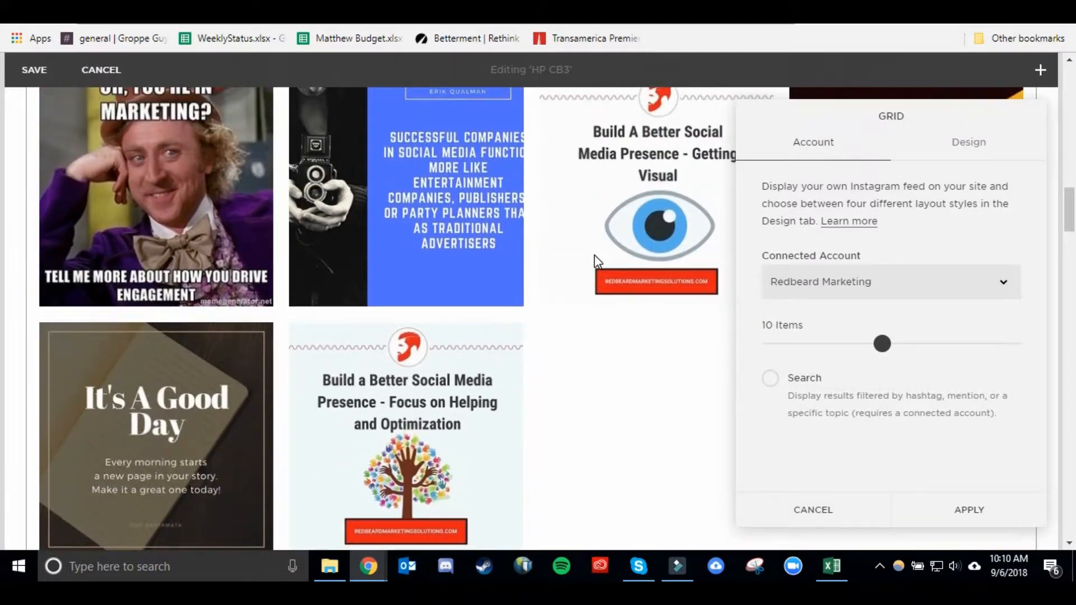
scroll(327, 205, "down", 3)
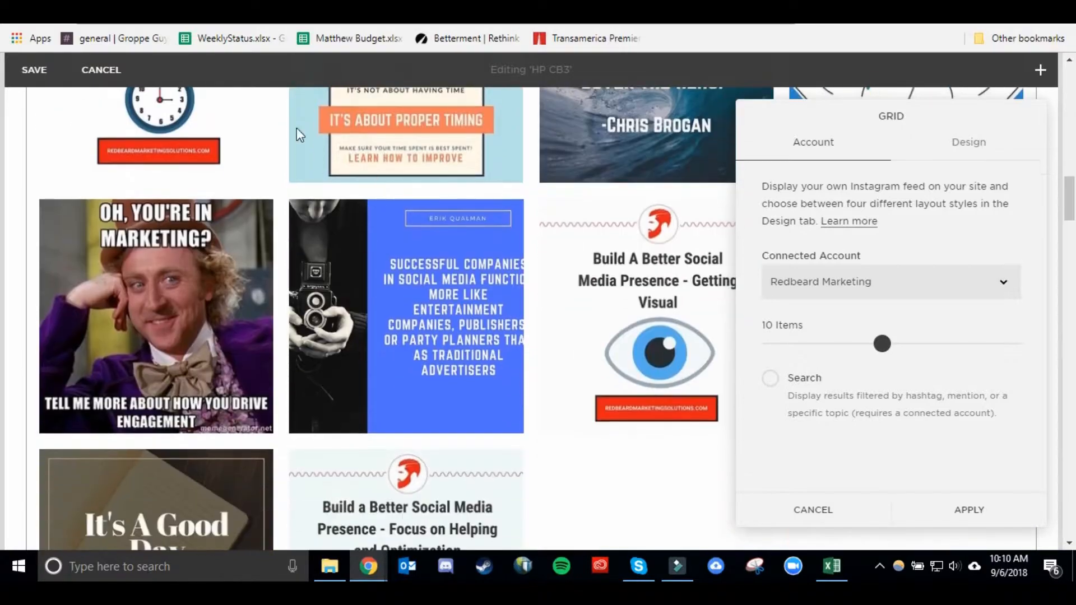
left_click_drag(887, 124, 870, 17)
scroll(424, 364, "down", 1)
scroll(424, 370, "down", 3)
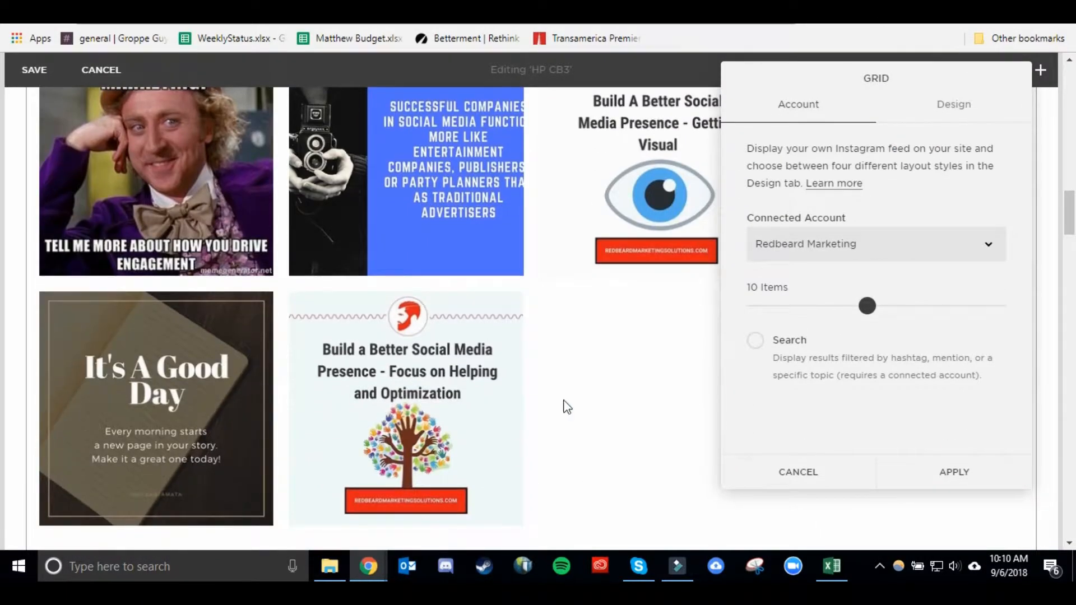
In the block's Design settings, try the Slideshow and Carousel layouts, then switch back to Grid.
left_click(926, 111)
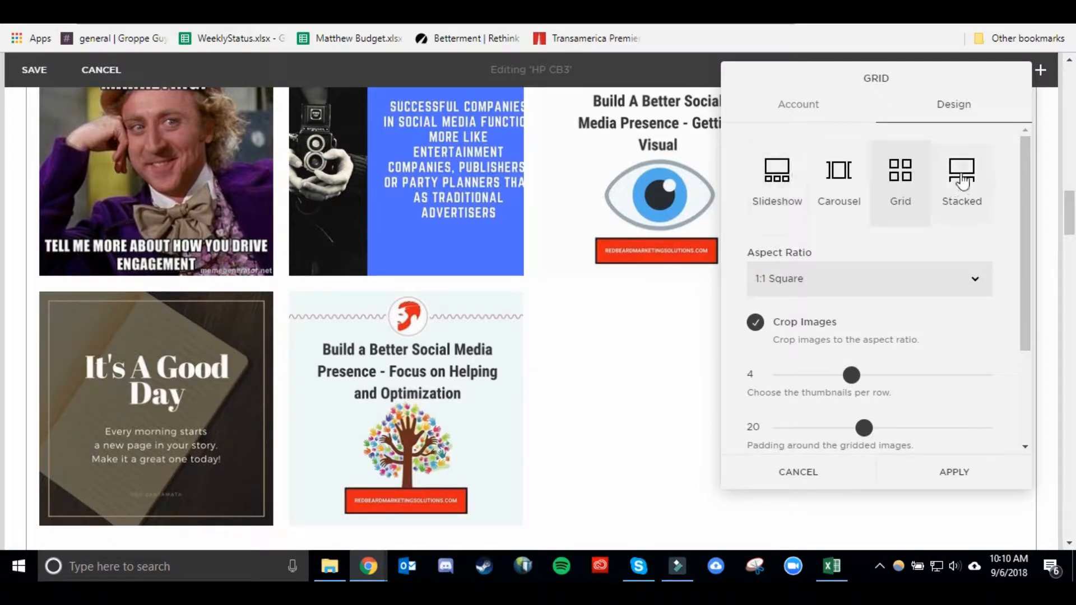
left_click(794, 175)
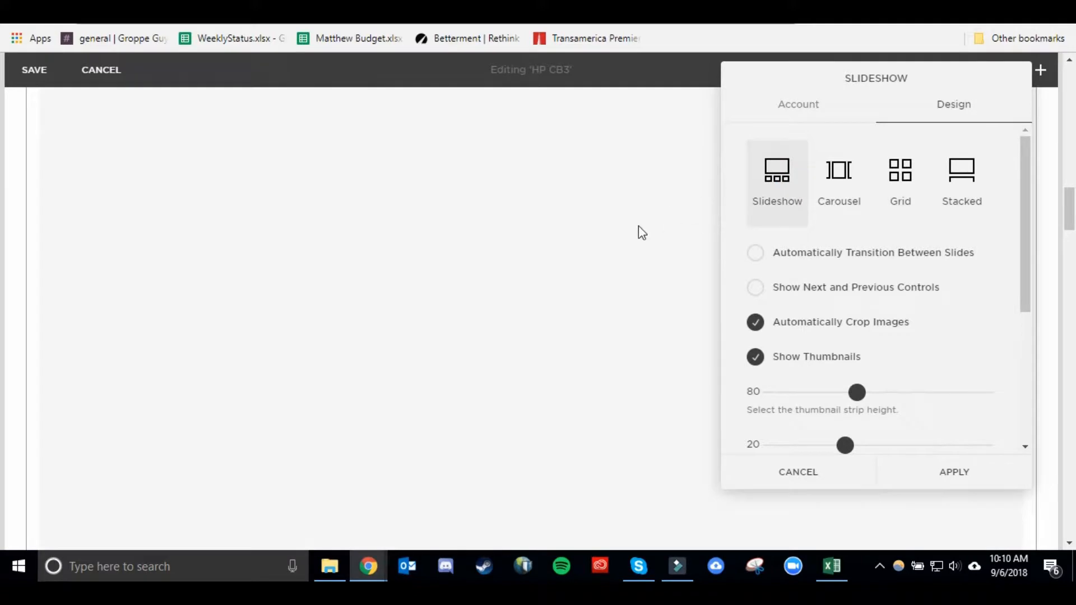
scroll(632, 231, "down", 5)
scroll(637, 230, "up", 3)
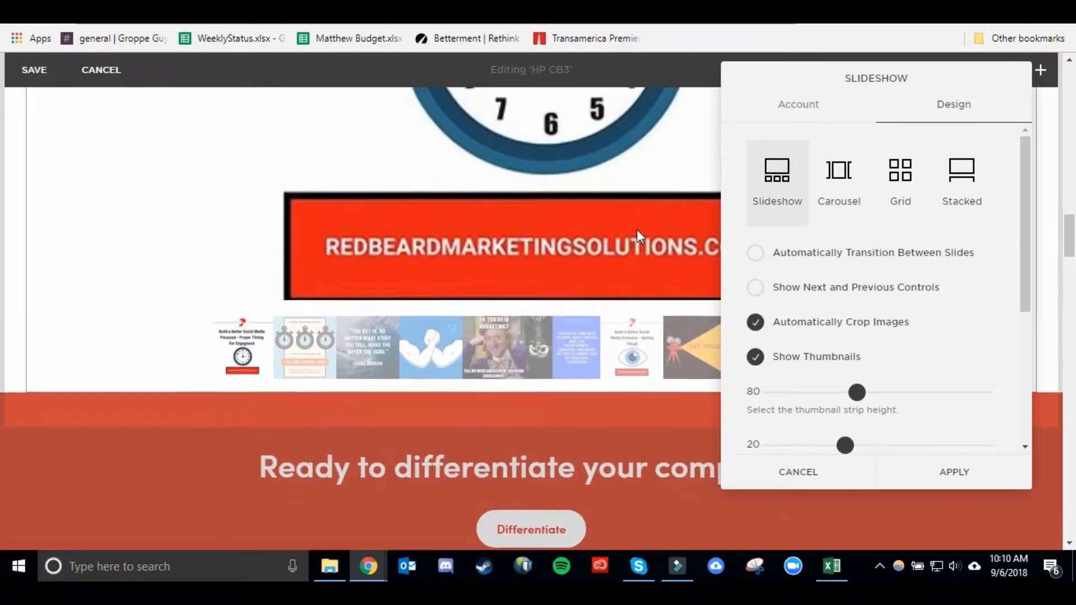
left_click(844, 177)
scroll(627, 213, "up", 8)
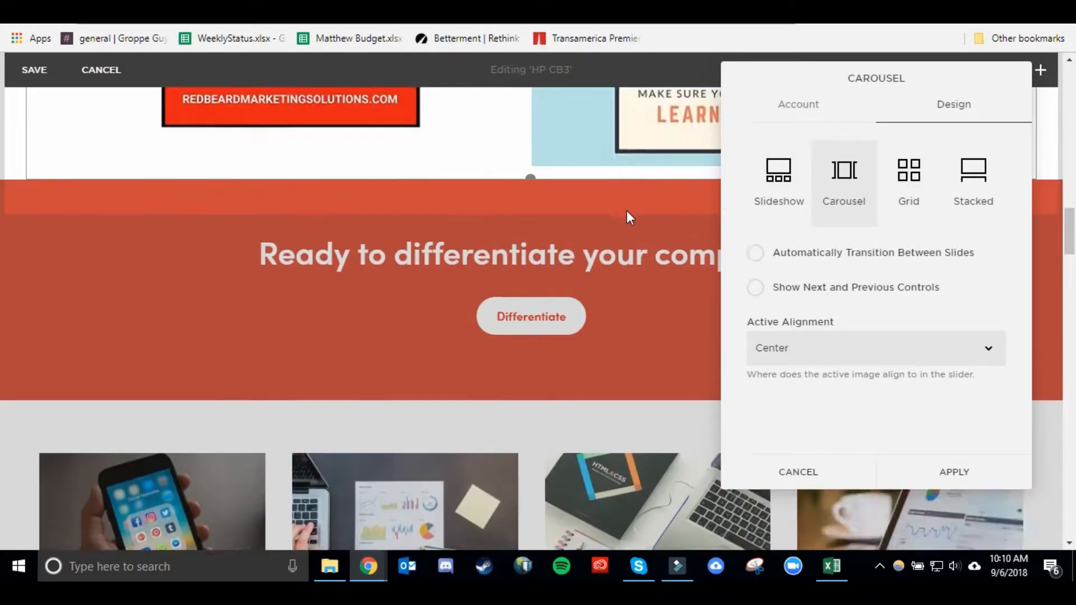
scroll(652, 180, "up", 2)
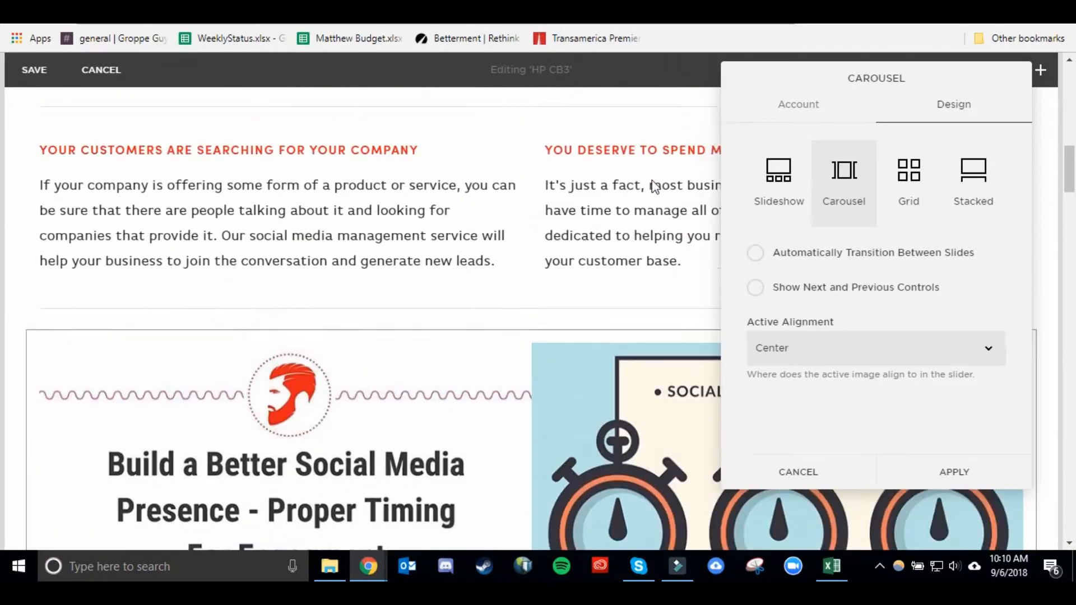
left_click(910, 170)
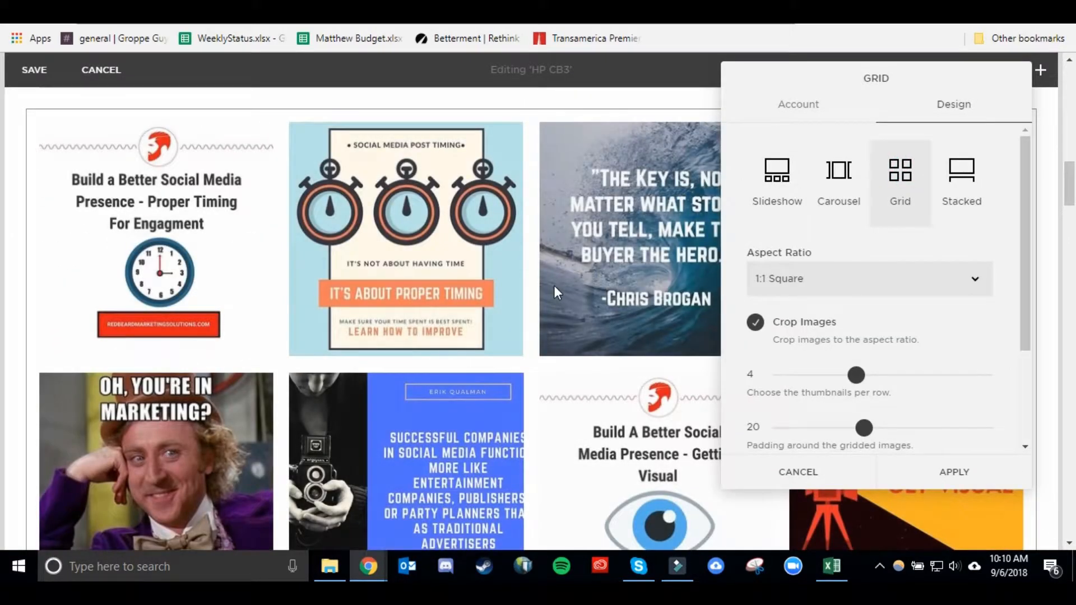
Review the grid preview and the Aspect Ratio options without changing them.
scroll(554, 284, "down", 4)
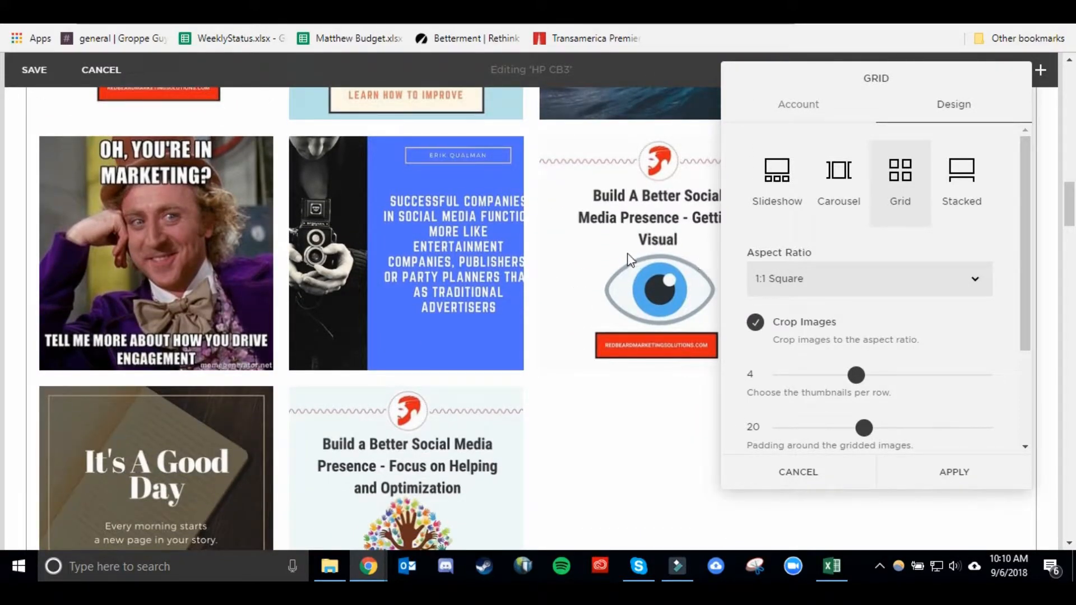
scroll(675, 261, "up", 1)
scroll(675, 261, "up", 1)
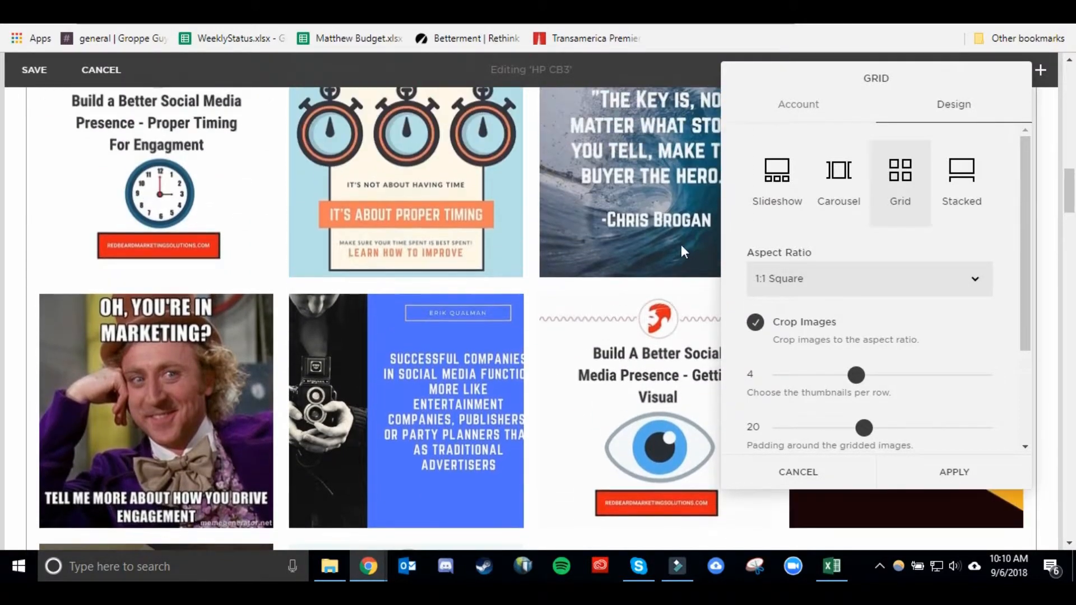
left_click(794, 295)
left_click(806, 291)
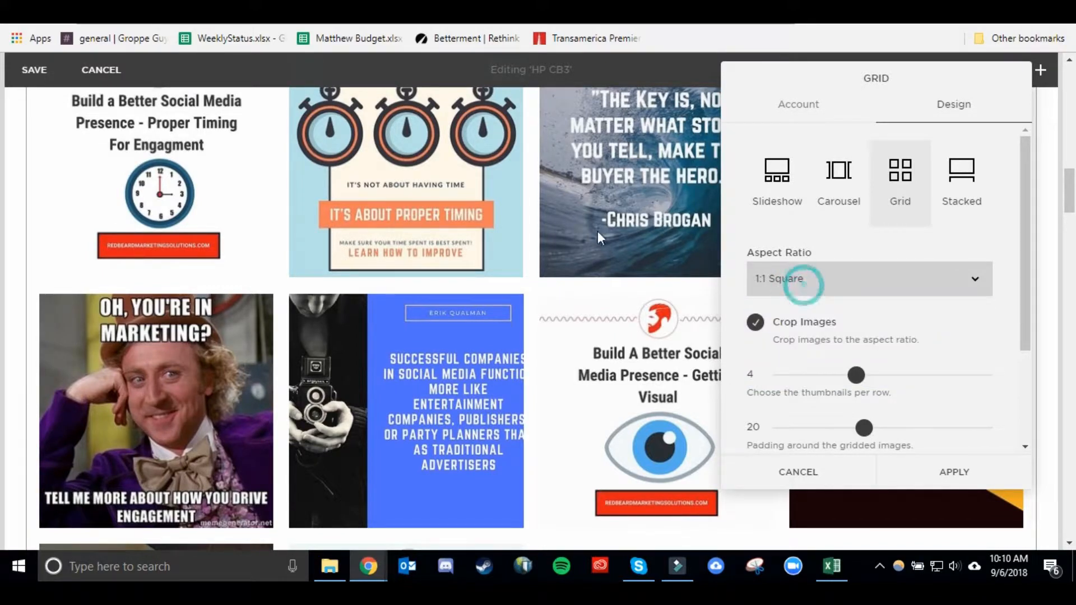
scroll(414, 210, "up", 1)
scroll(422, 267, "down", 3)
scroll(512, 300, "up", 3)
Turn Crop Images off and back on to compare the grid preview.
left_click(754, 324)
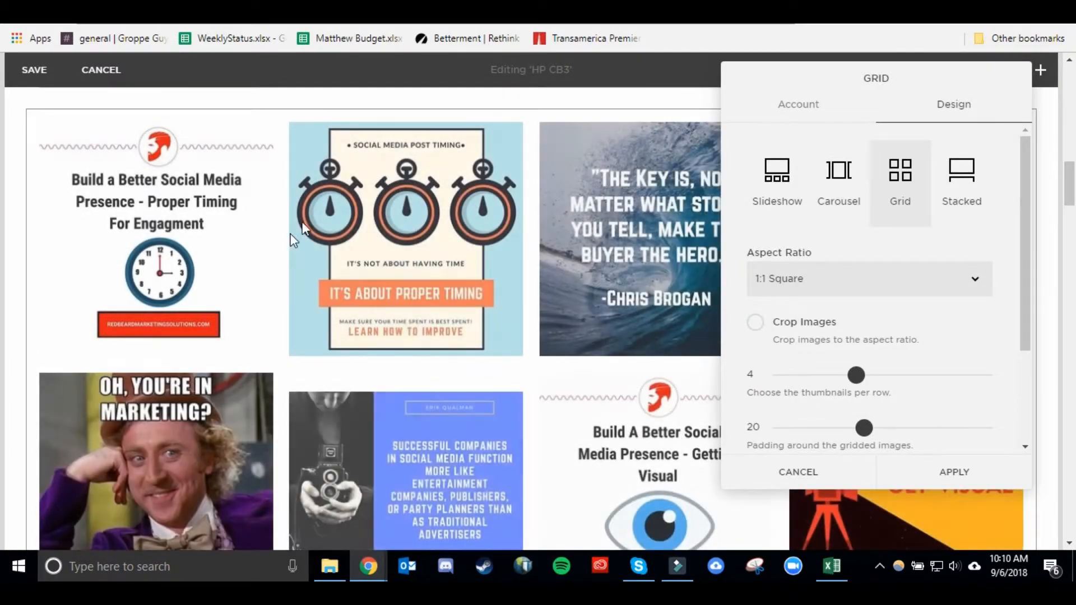
scroll(301, 224, "down", 3)
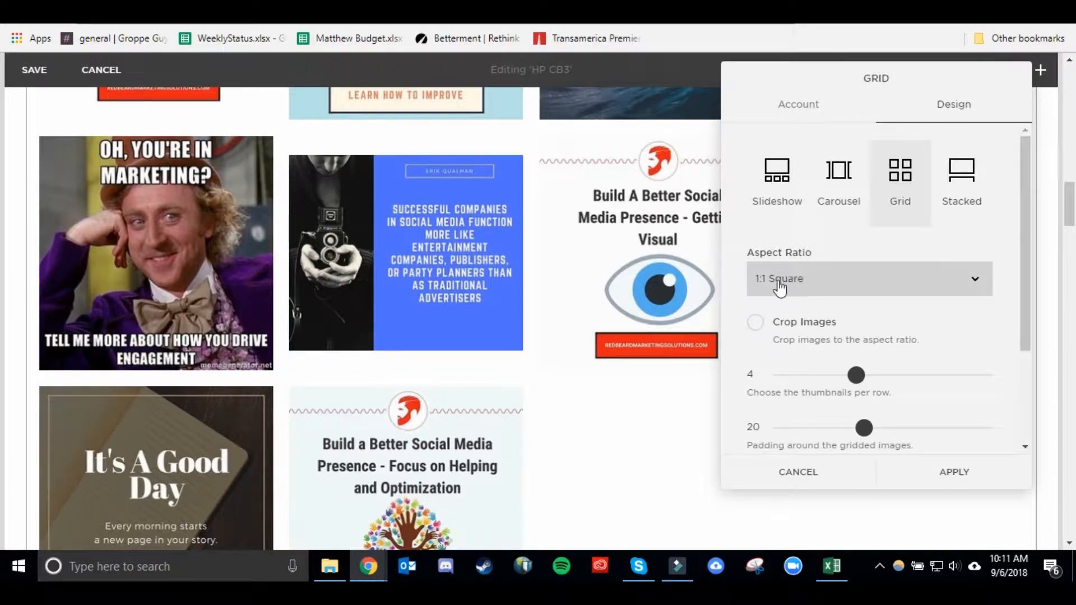
left_click(757, 324)
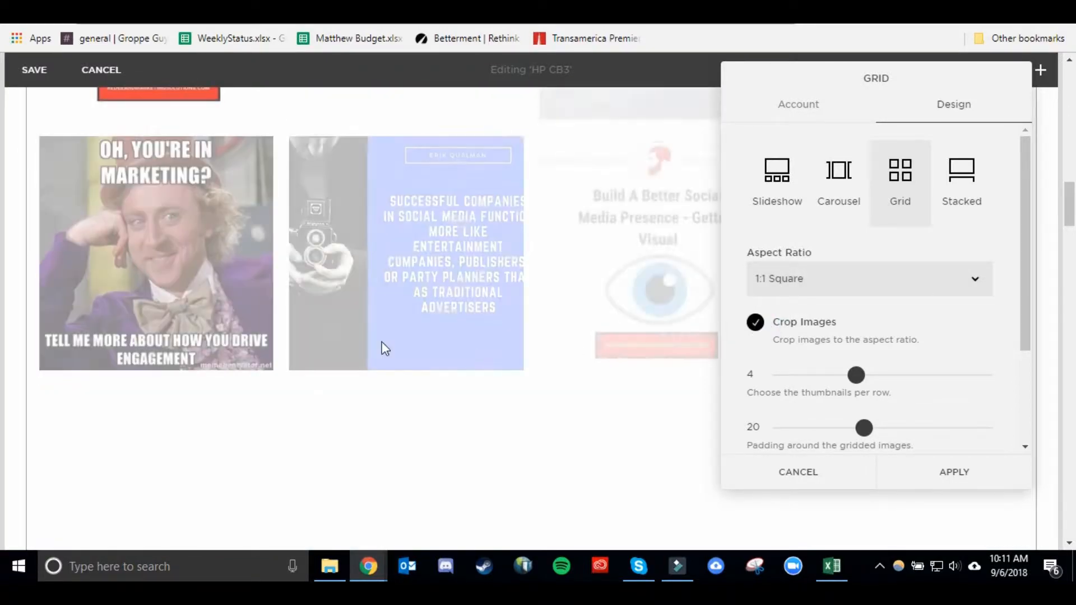
scroll(287, 388, "down", 3)
scroll(288, 388, "up", 3)
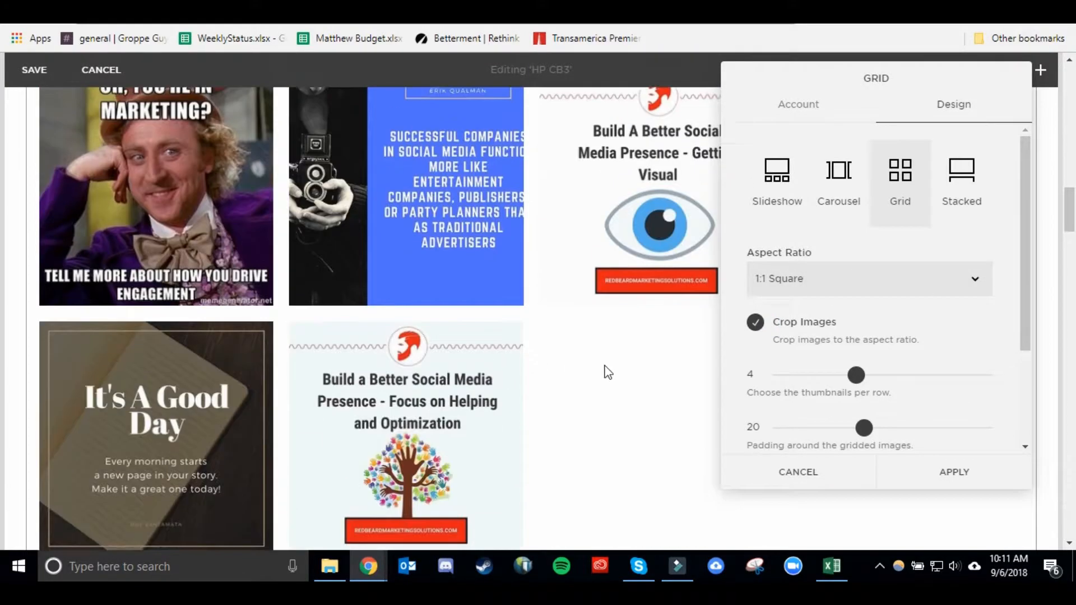
Set the Instagram grid to 5 thumbnails per row.
scroll(425, 307, "up", 6)
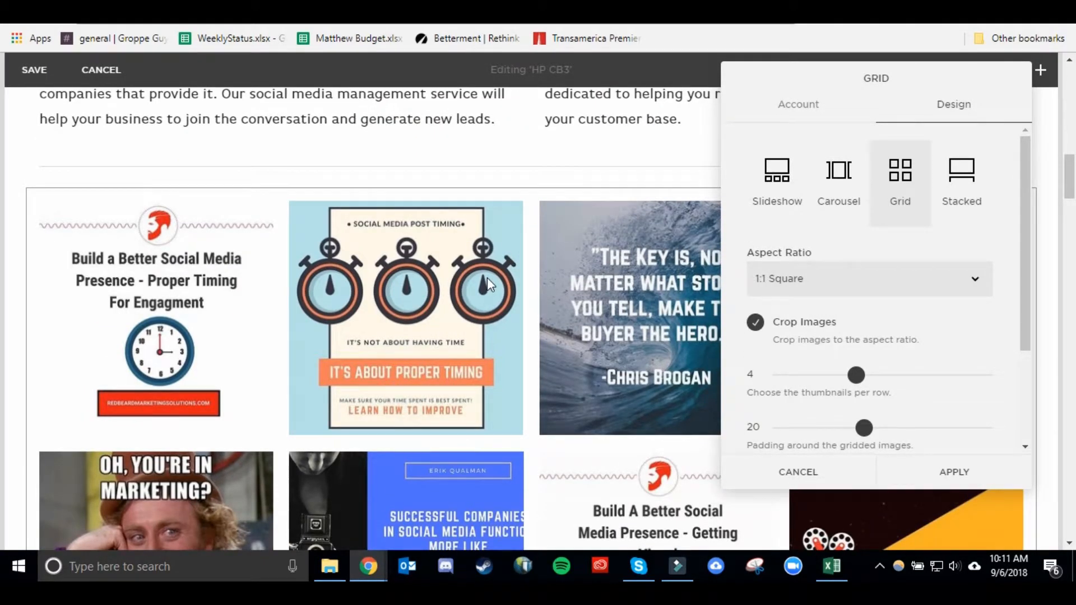
scroll(487, 278, "down", 2)
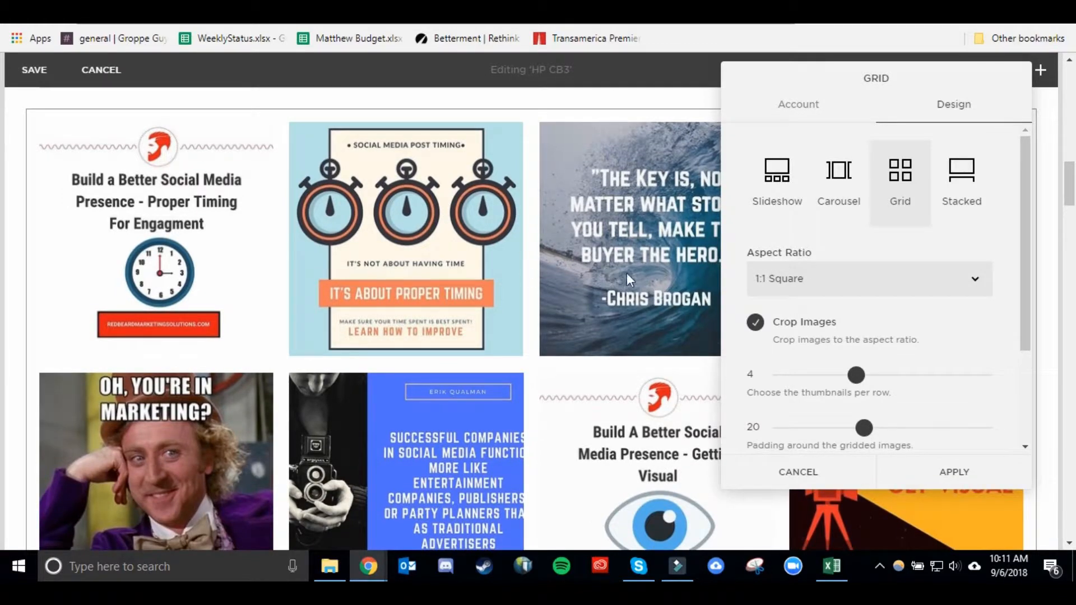
scroll(448, 370, "down", 6)
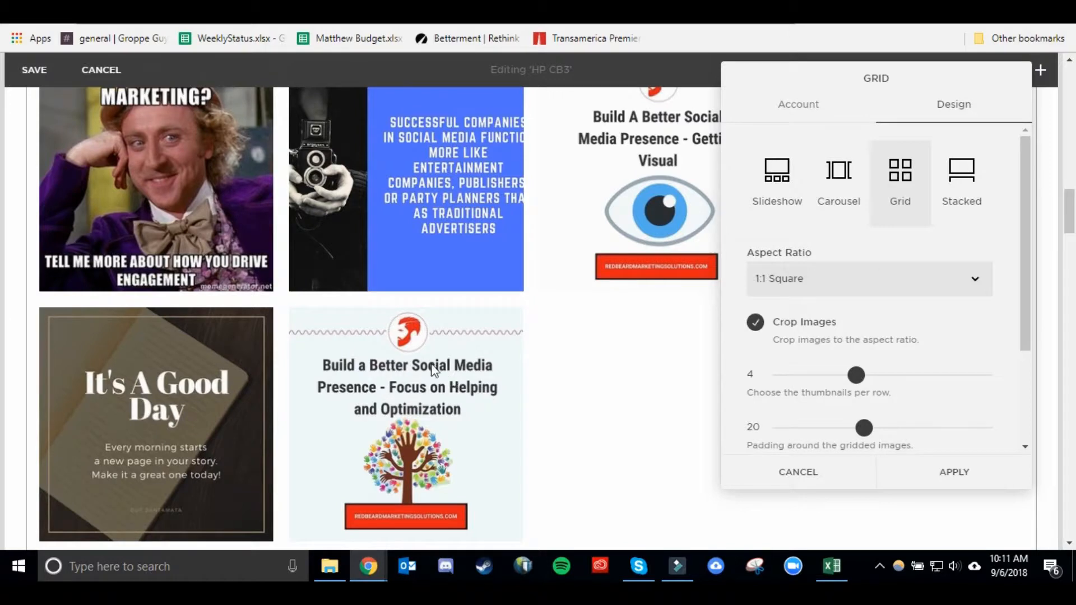
left_click_drag(844, 374, 873, 375)
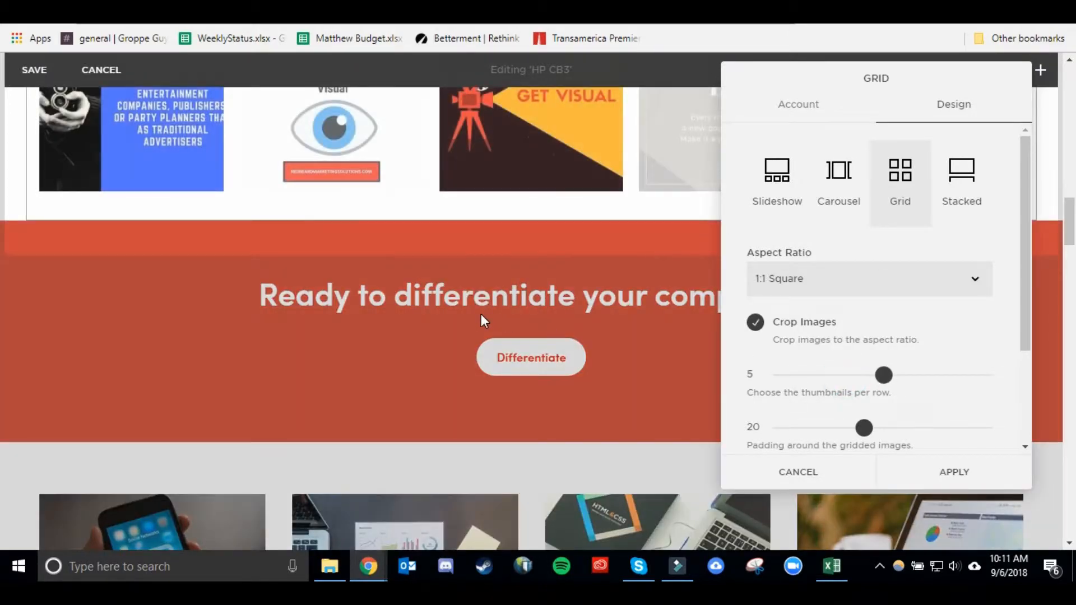
Reduce the padding around the gridded images to 0.
scroll(480, 312, "up", 4)
left_click_drag(865, 79, 811, 263)
left_click_drag(891, 204, 880, 73)
scroll(560, 264, "up", 3)
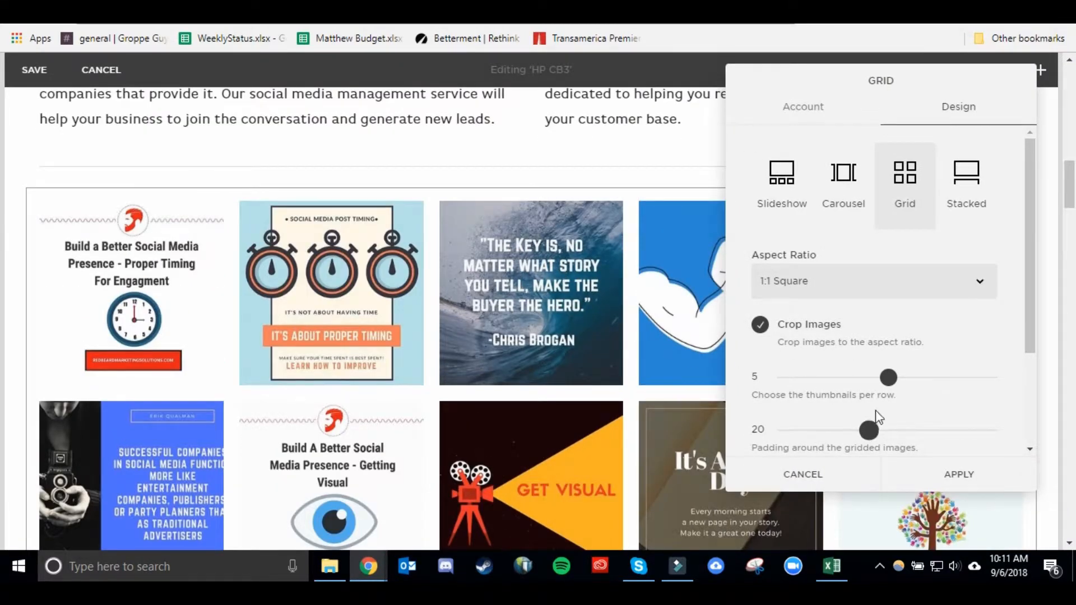
scroll(878, 417, "down", 3)
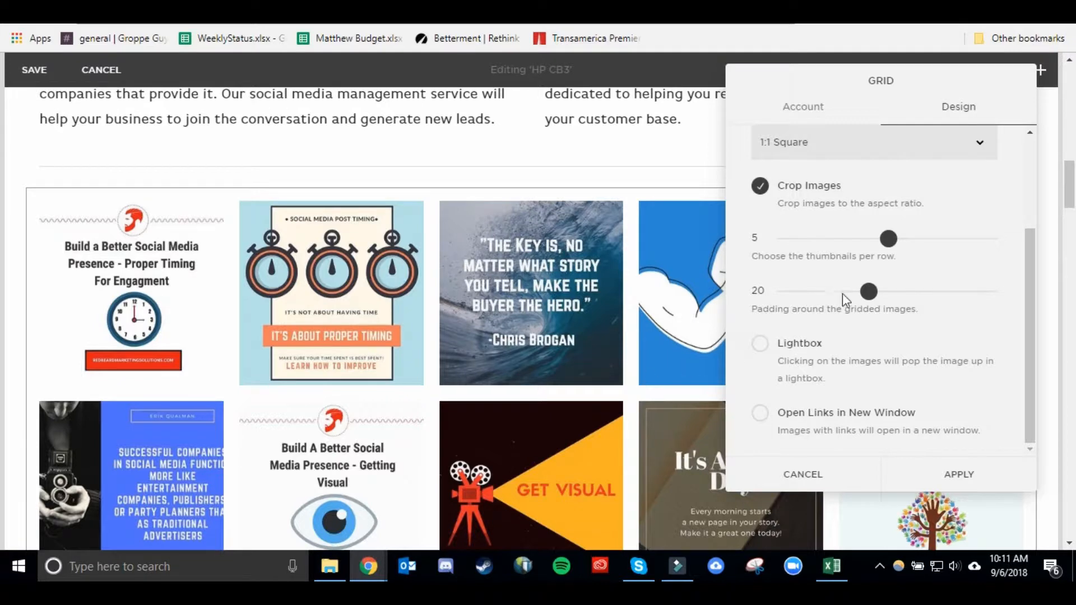
left_click_drag(868, 291, 833, 292)
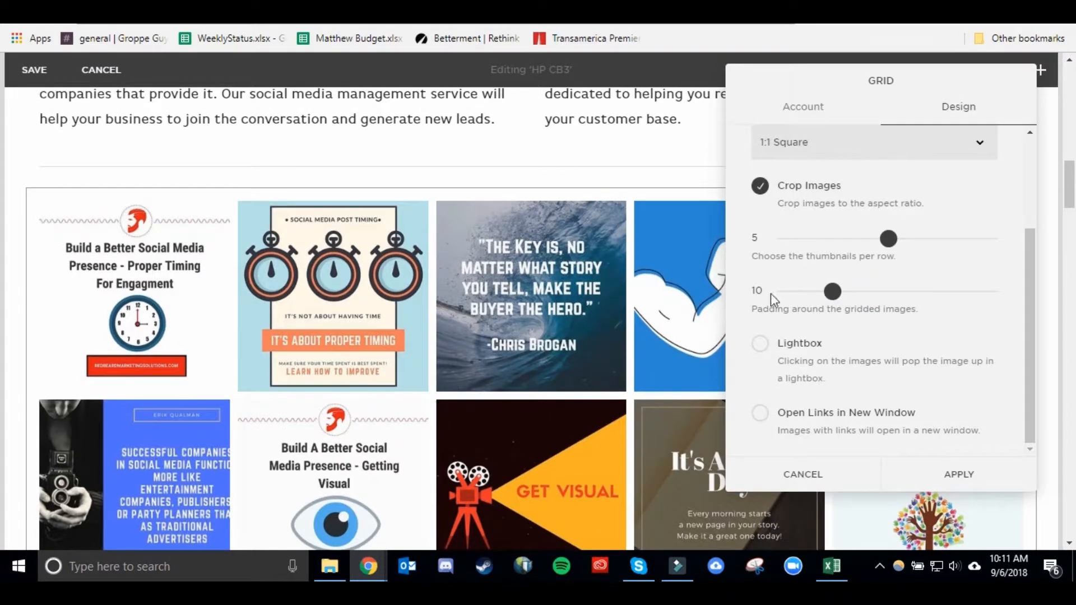
left_click_drag(833, 292, 795, 291)
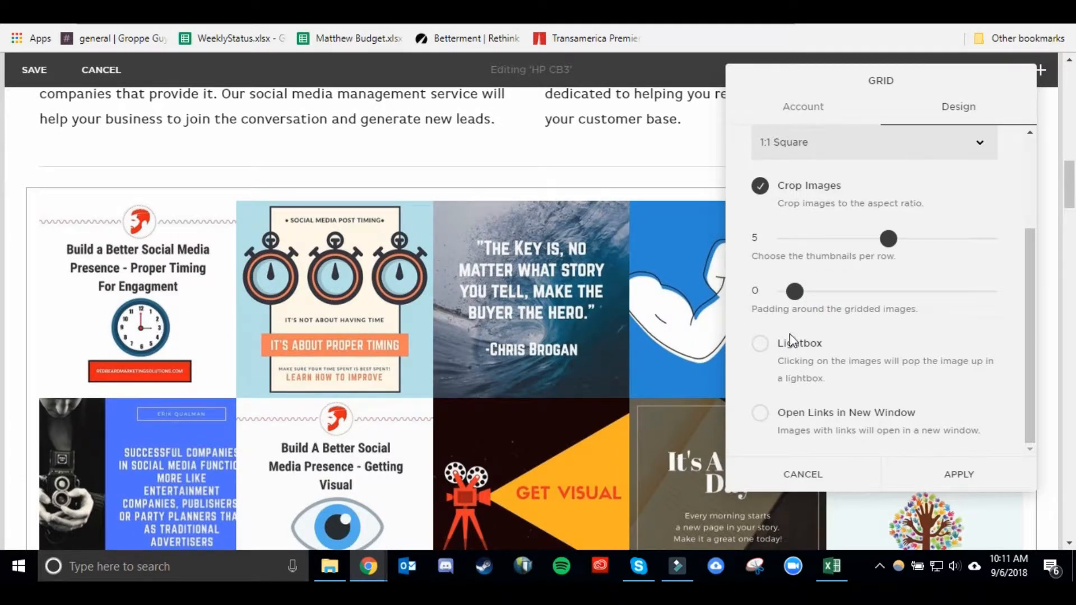
left_click_drag(795, 291, 749, 291)
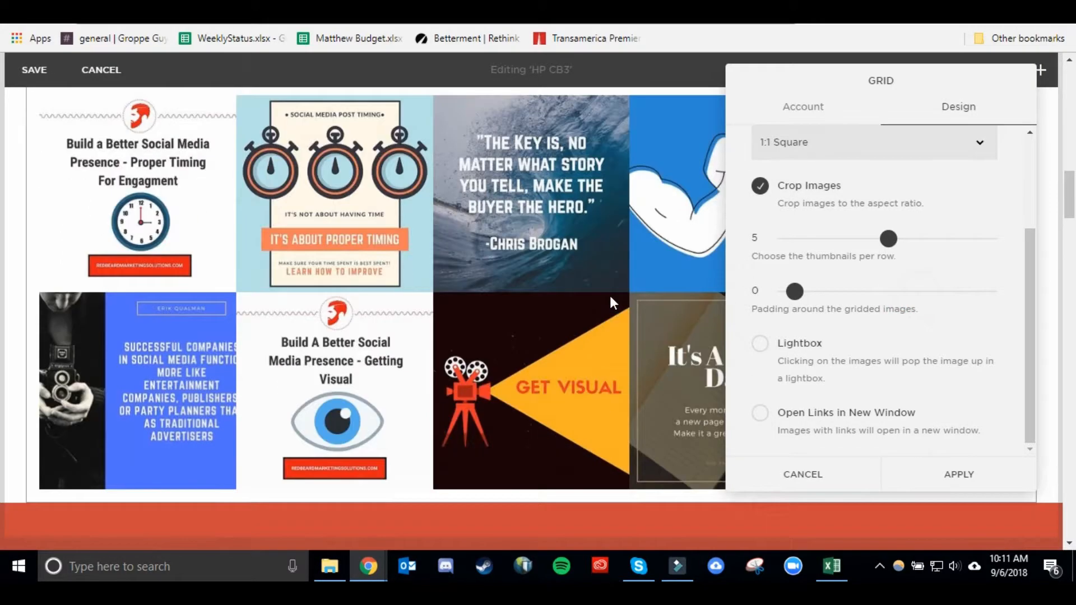
scroll(610, 295, "down", 1)
scroll(608, 295, "up", 5)
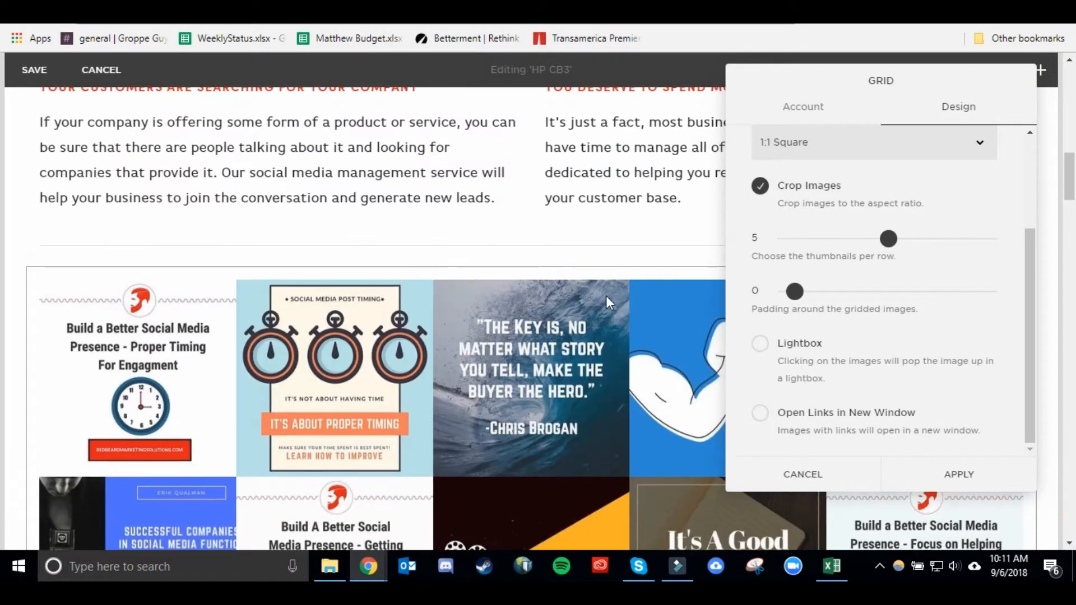
scroll(611, 289, "down", 5)
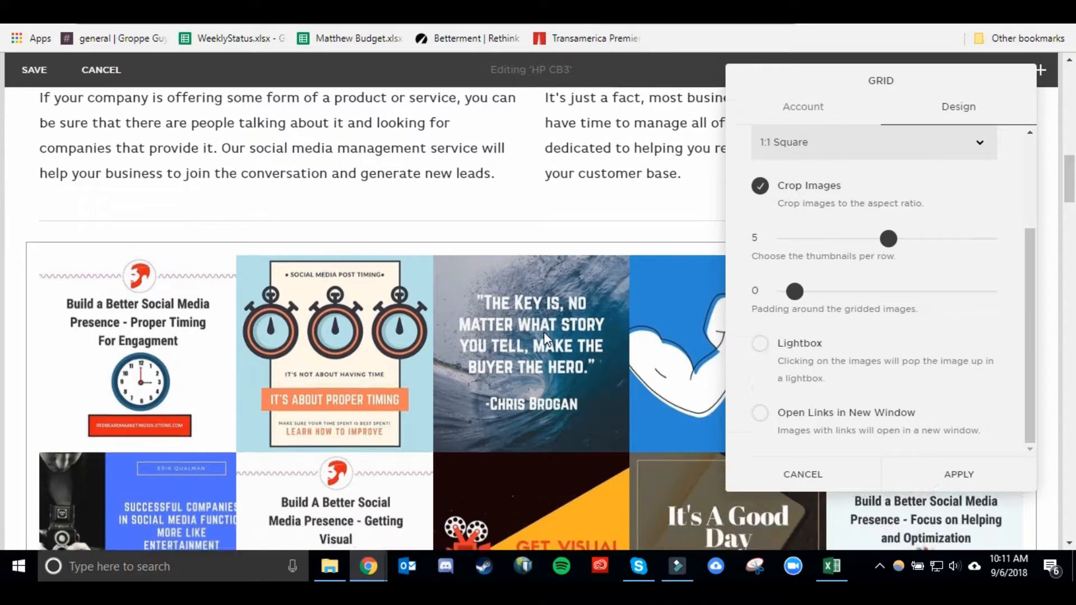
scroll(673, 302, "up", 3)
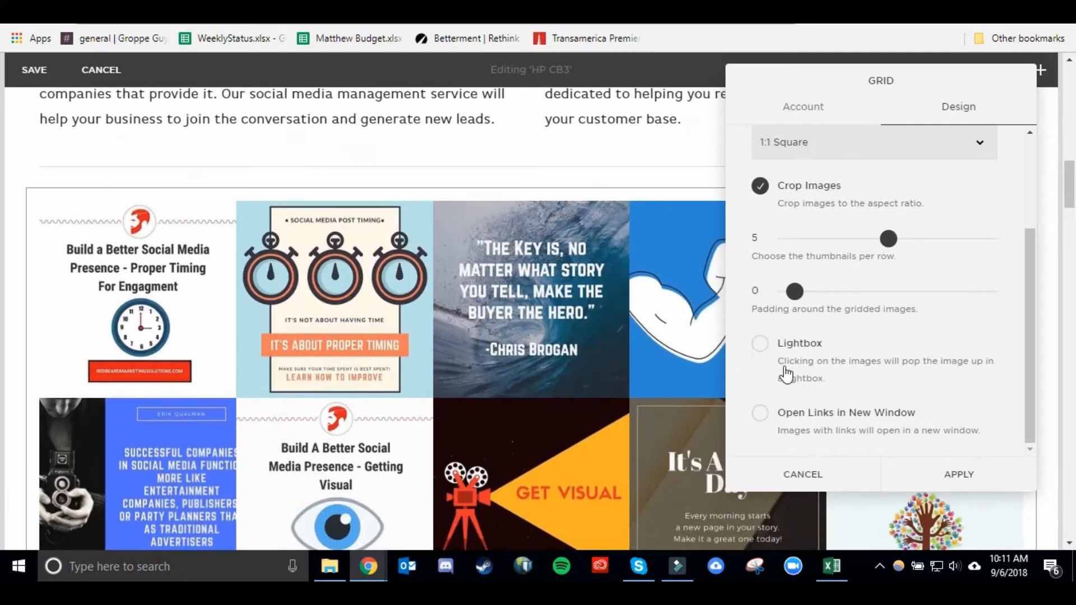
Turn on Lightbox and Open Links in New Window, then turn both options off again.
left_click(769, 342)
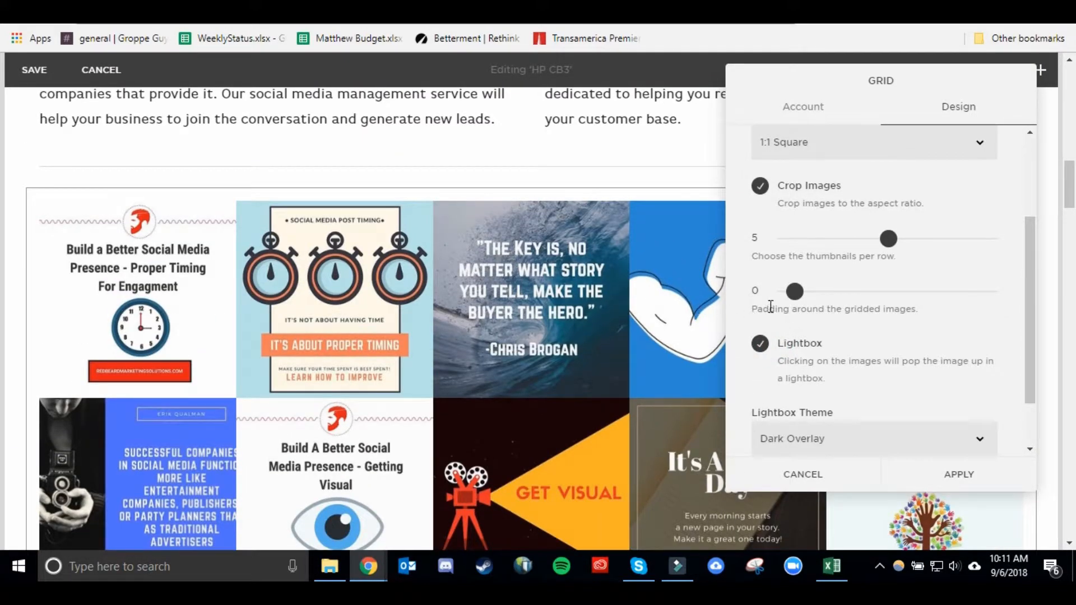
scroll(790, 291, "down", 1)
left_click(806, 425)
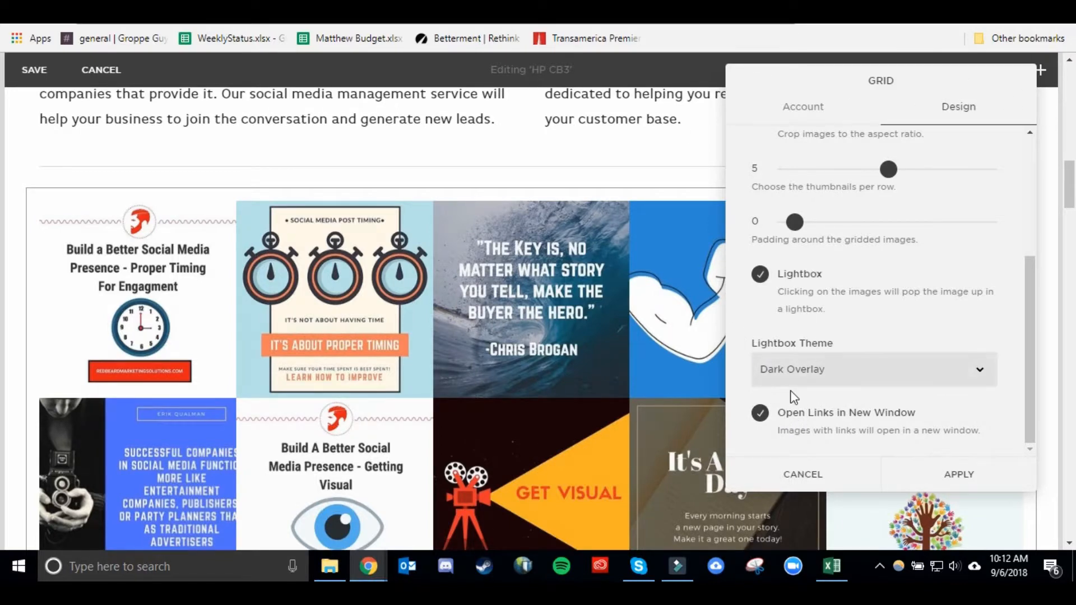
left_click(803, 420)
left_click(786, 277)
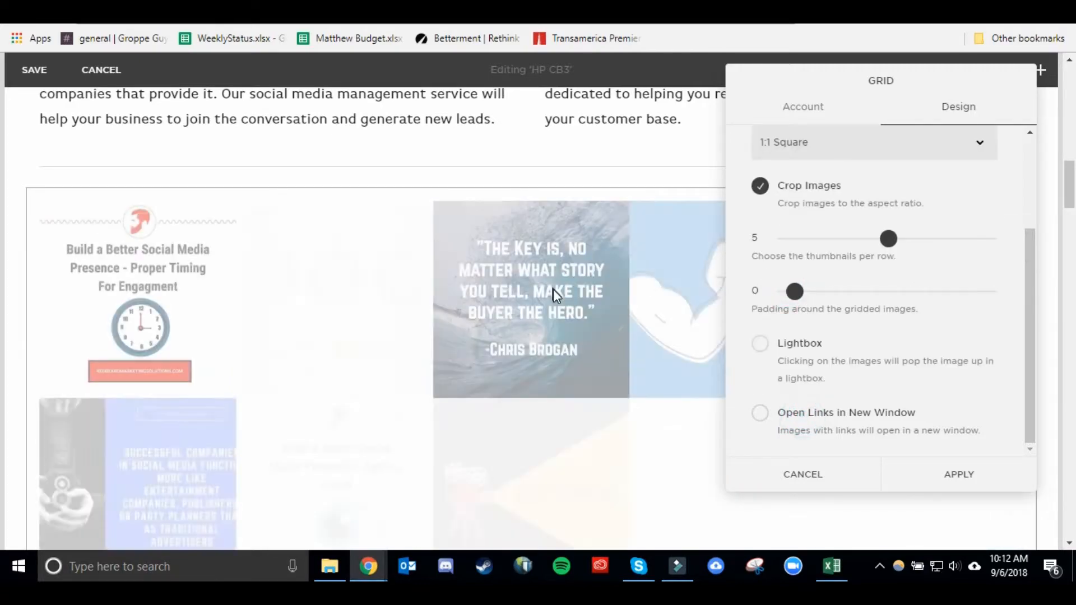
scroll(639, 284, "up", 2)
scroll(801, 282, "up", 2)
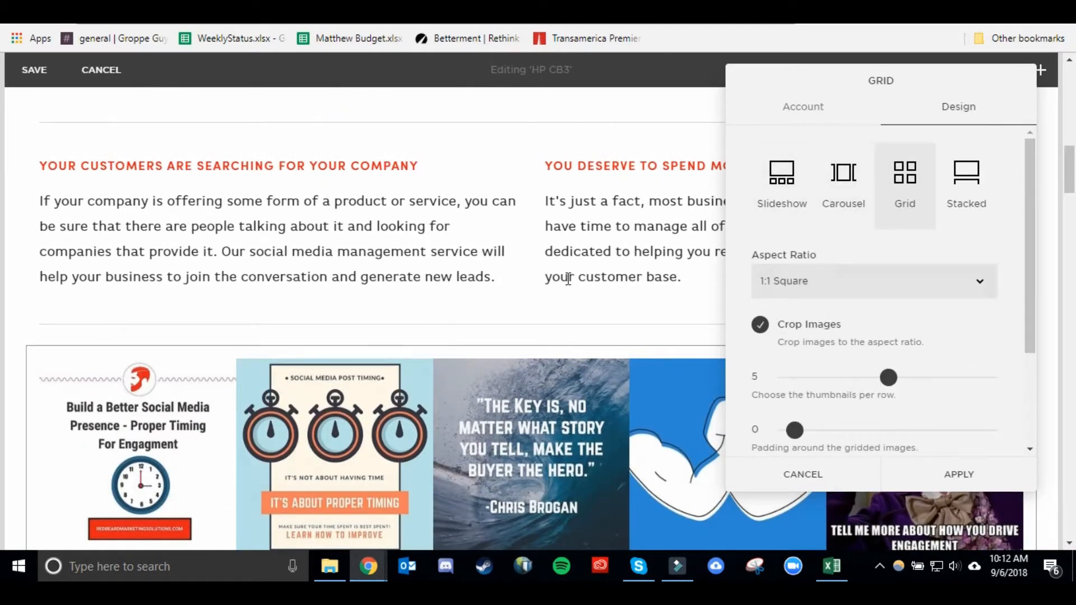
scroll(565, 278, "down", 3)
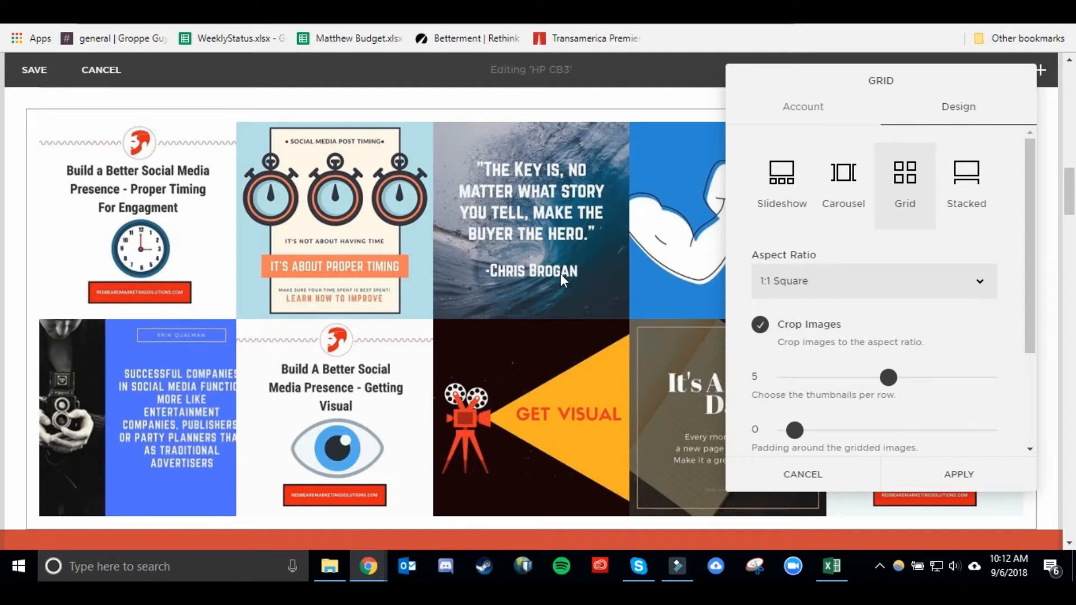